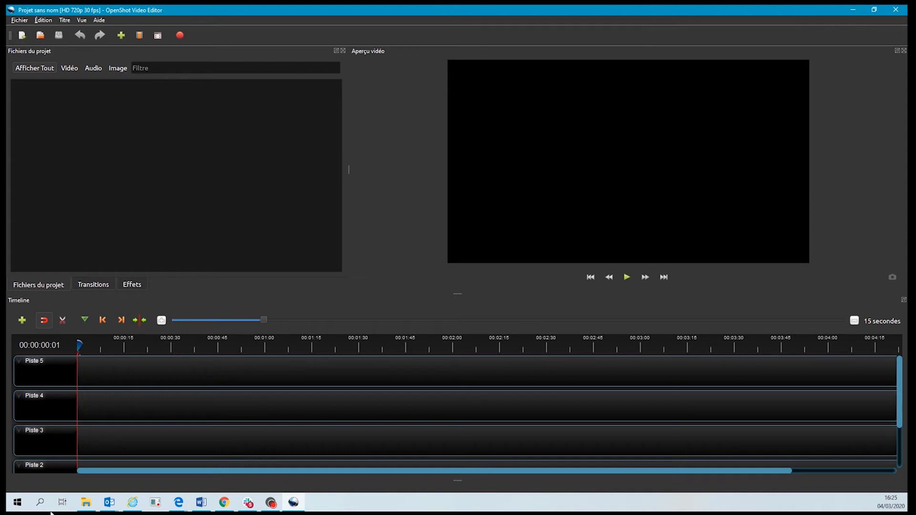
Minimise the video editor and show all the clips in the Rush folder of 1. Tutoriel Olympiades in File Explorer.
click(845, 12)
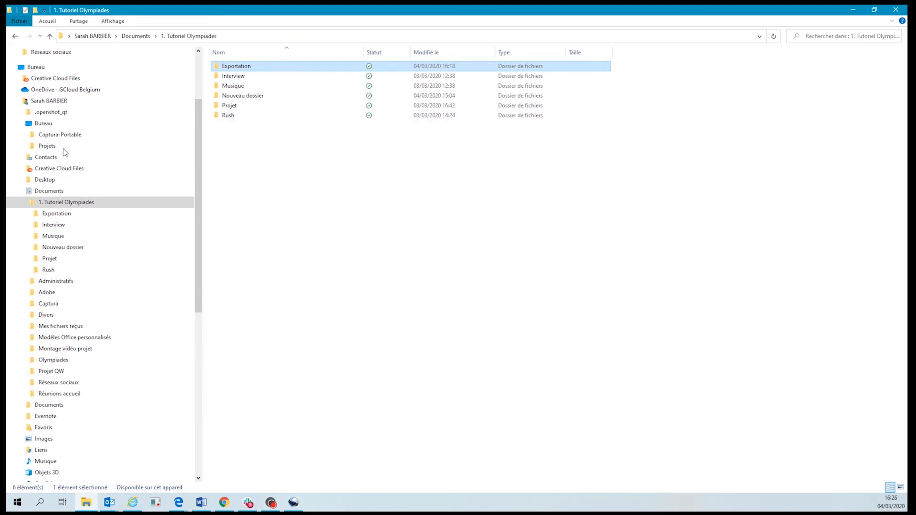
double_click(228, 115)
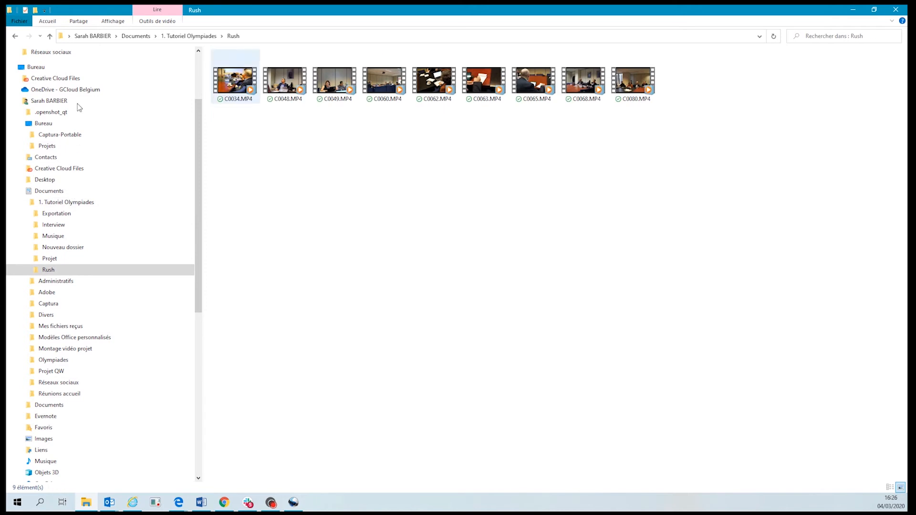
mouse_move(237, 137)
mouse_down()
mouse_move(232, 114)
mouse_move(674, 48)
mouse_move(758, 69)
mouse_up()
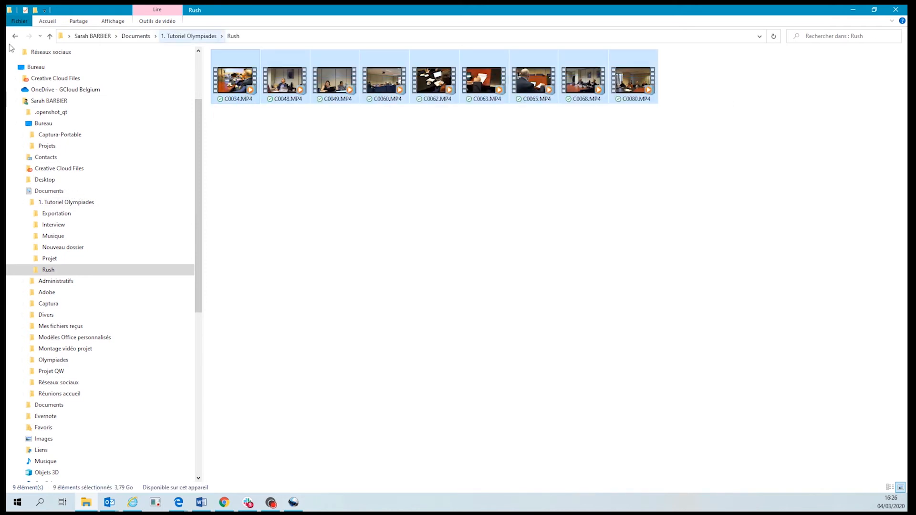
Examine the contents of the Projet and Exportation folders in 1. Tutoriel Olympiades, and minimise File Explorer.
click(189, 36)
key(Up)
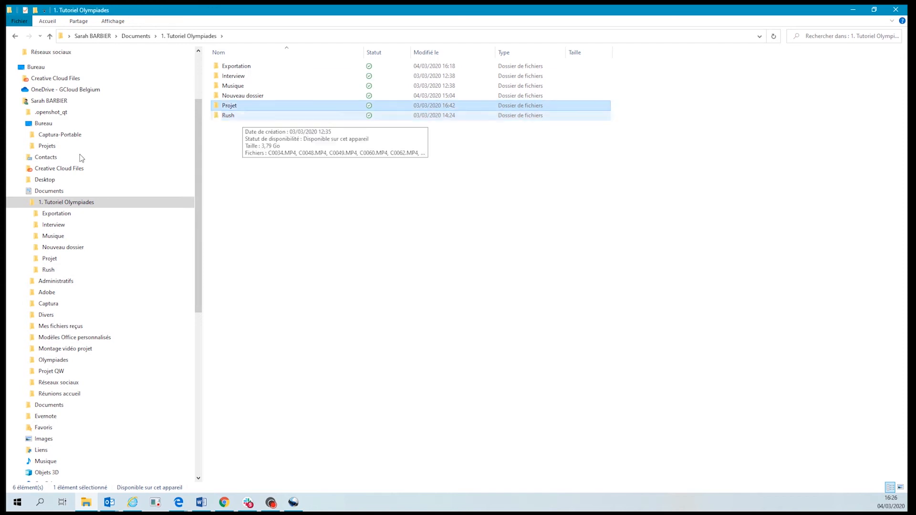
key(Return)
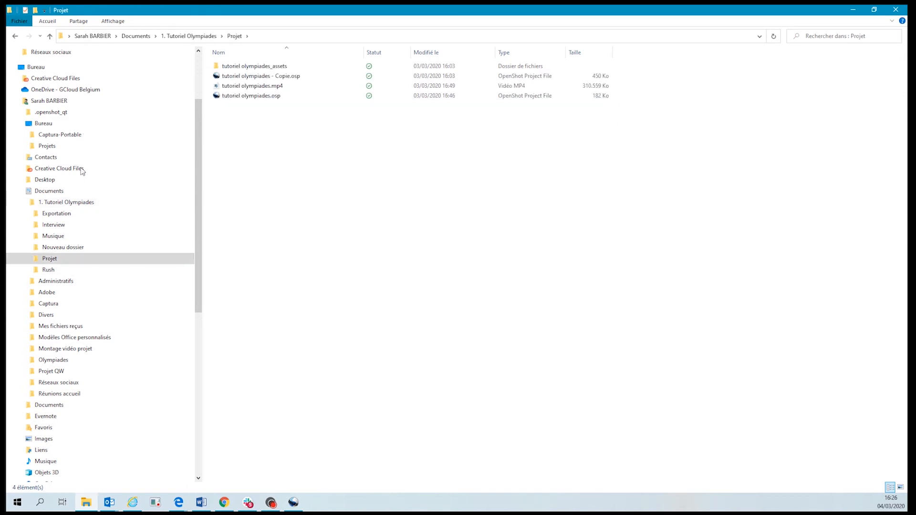
click(189, 36)
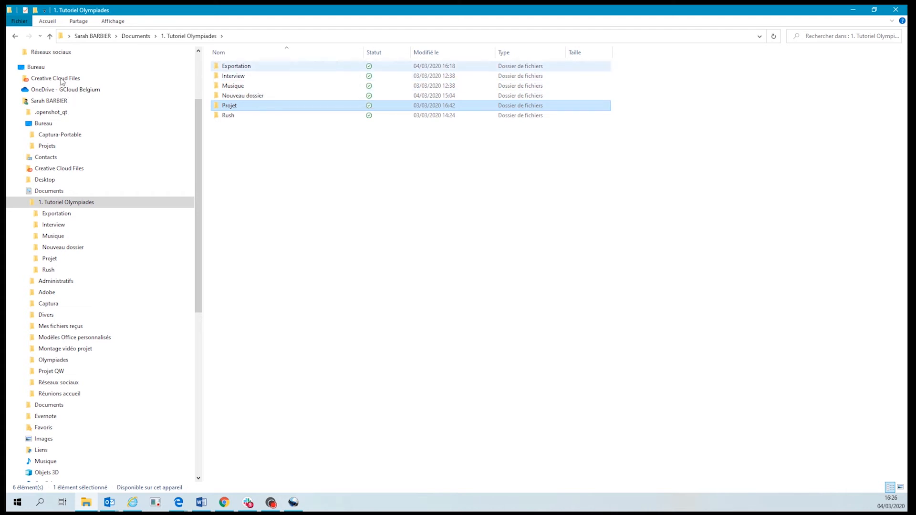
key(Home)
key(Return)
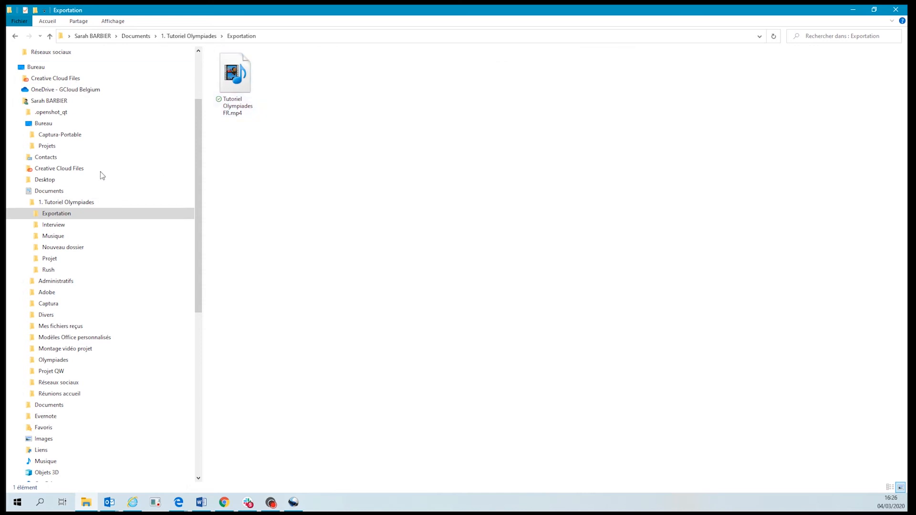
click(853, 10)
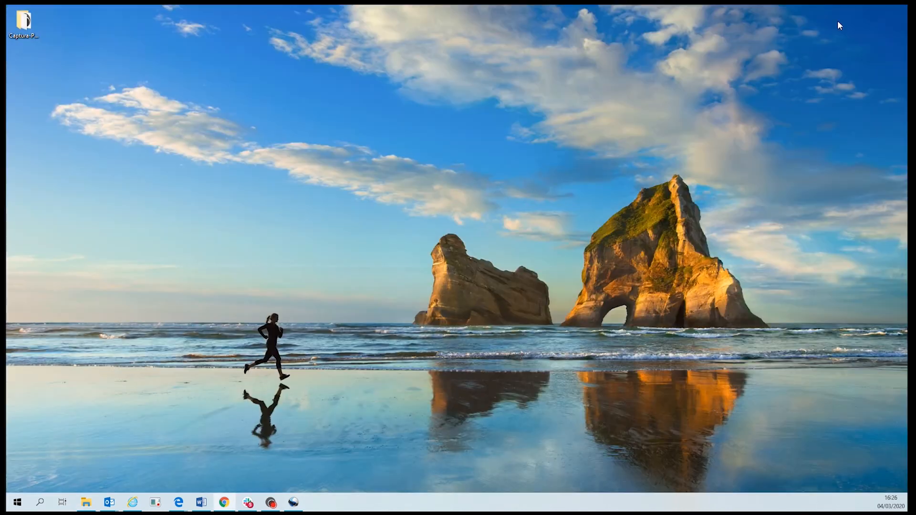
Switch back to OpenShot and import all the MP4 clips from Documents, 1. Tutoriel Olympiades, Rush into the project.
click(293, 502)
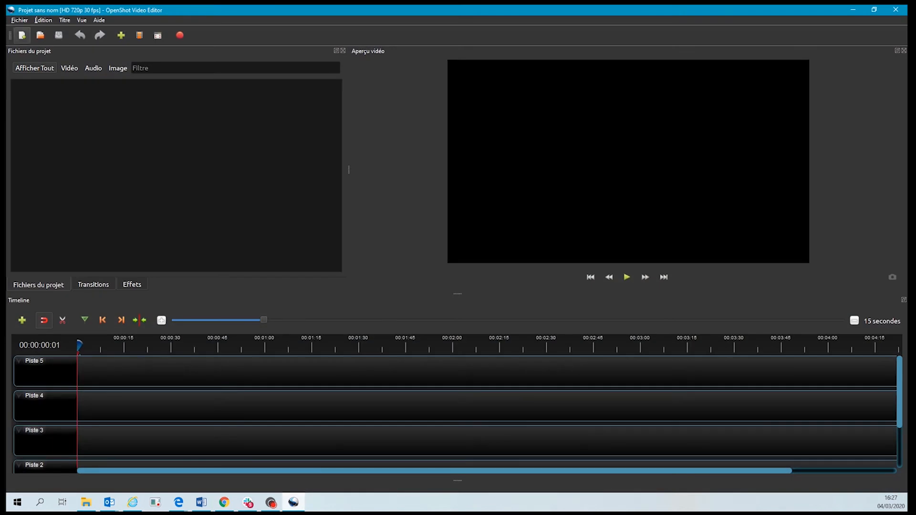
click(20, 21)
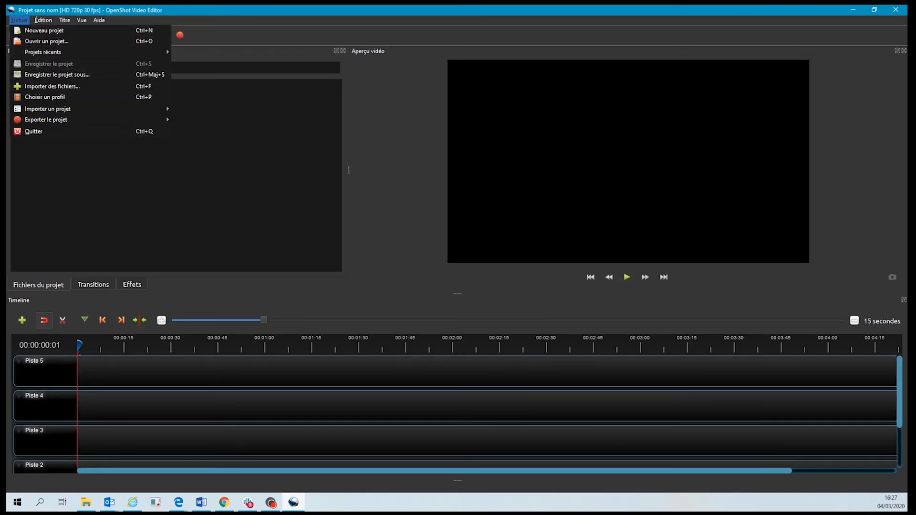
click(52, 86)
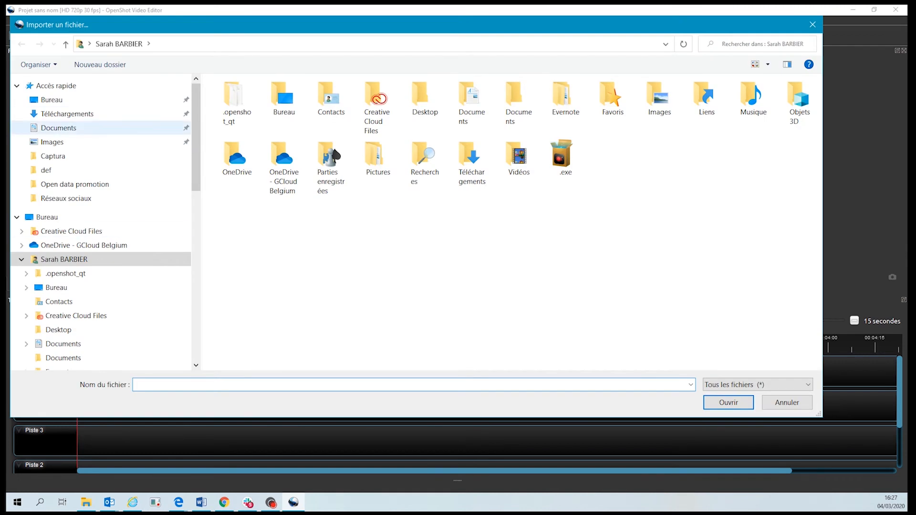
click(108, 128)
double_click(261, 99)
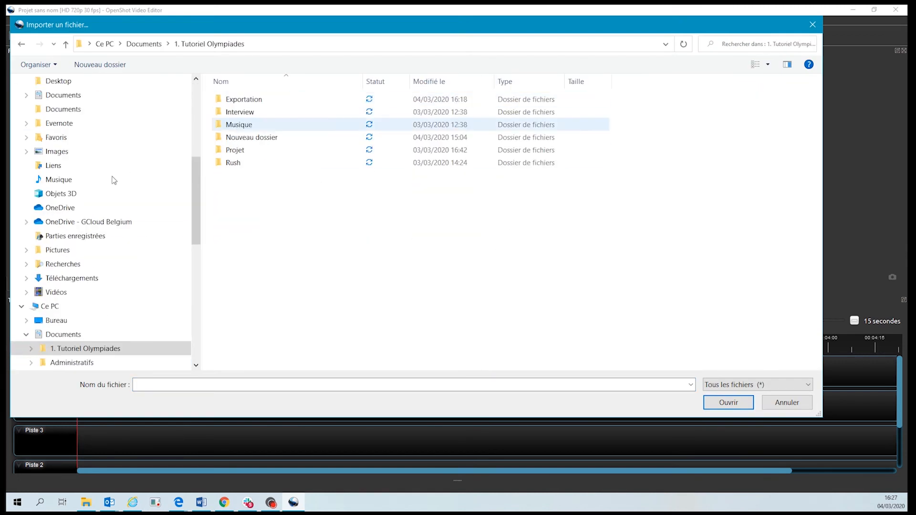
double_click(233, 162)
drag(246, 182, 818, 80)
key(Return)
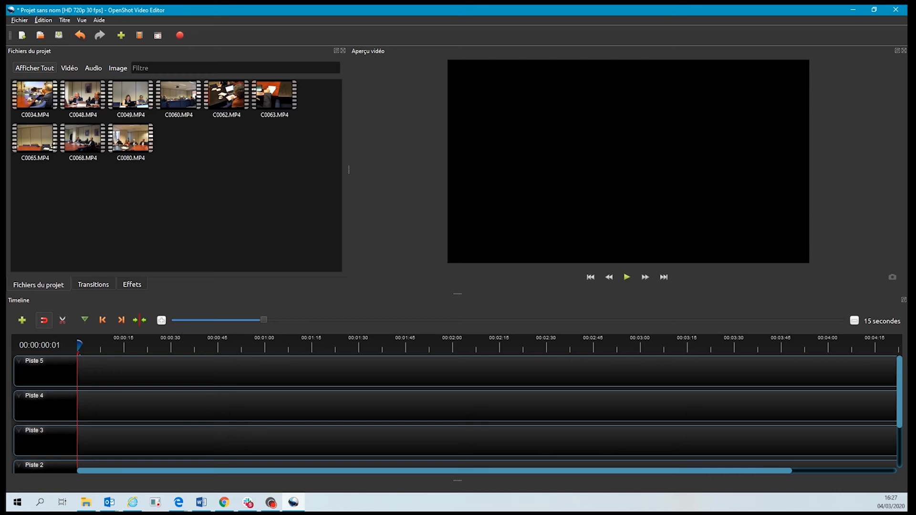
Place the C0080.MP4 clip at the start of Piste 4 and scrub the playhead to 00:00:22:03.
click(130, 139)
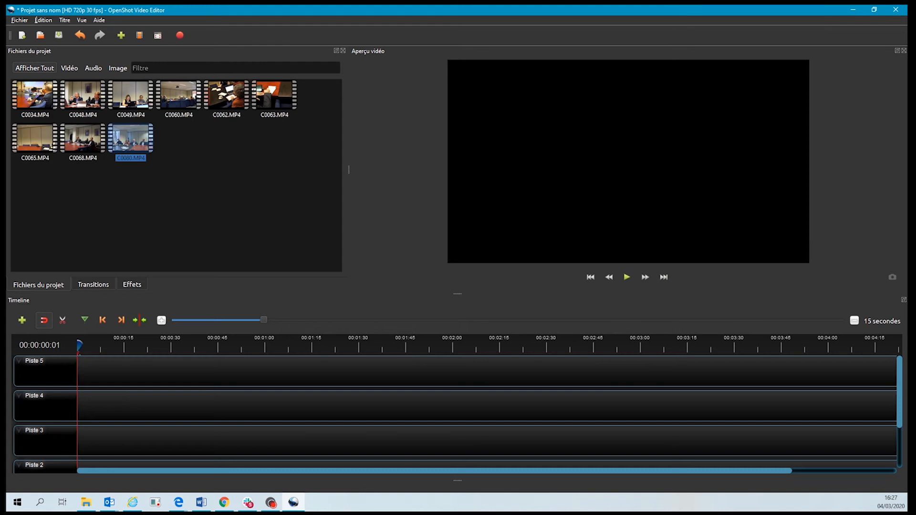
drag(130, 139, 83, 406)
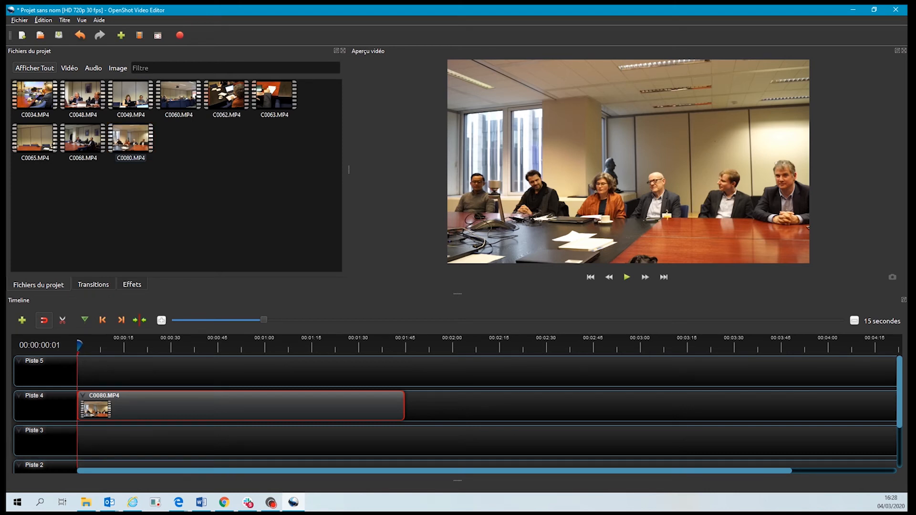
mouse_move(79, 345)
mouse_down()
mouse_move(375, 345)
mouse_move(145, 345)
mouse_up()
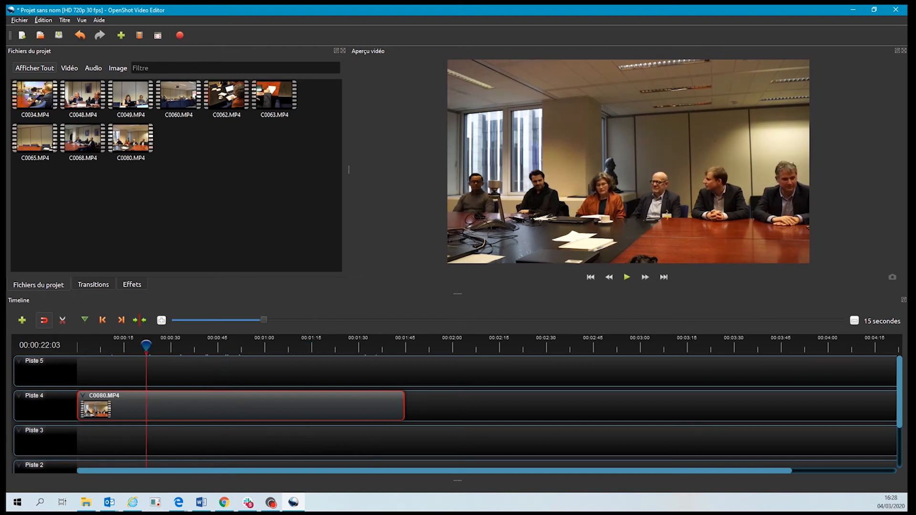
Add C0060.MP4, C0062.MP4, C0063.MP4 and C0049.MP4 in that order on Piste 4 after C0080.MP4, leaving gaps between the clips.
drag(178, 95, 387, 501)
click(50, 188)
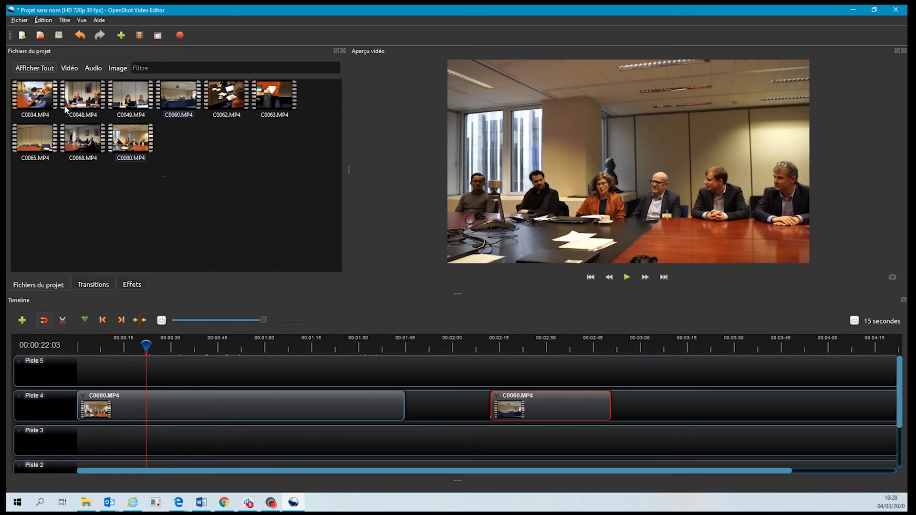
drag(227, 96, 572, 510)
drag(274, 95, 685, 495)
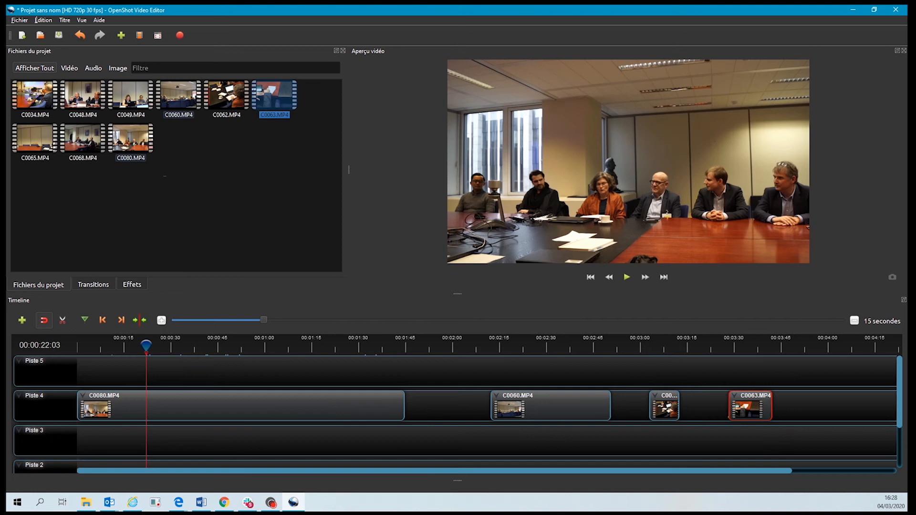
drag(130, 96, 766, 482)
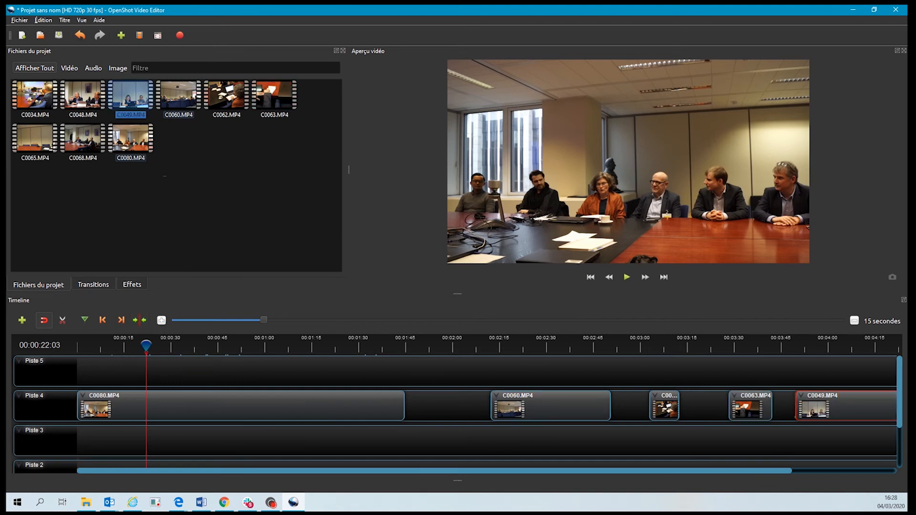
Scrub the playhead across the clips on Piste 4 to preview their footage.
drag(145, 345, 674, 346)
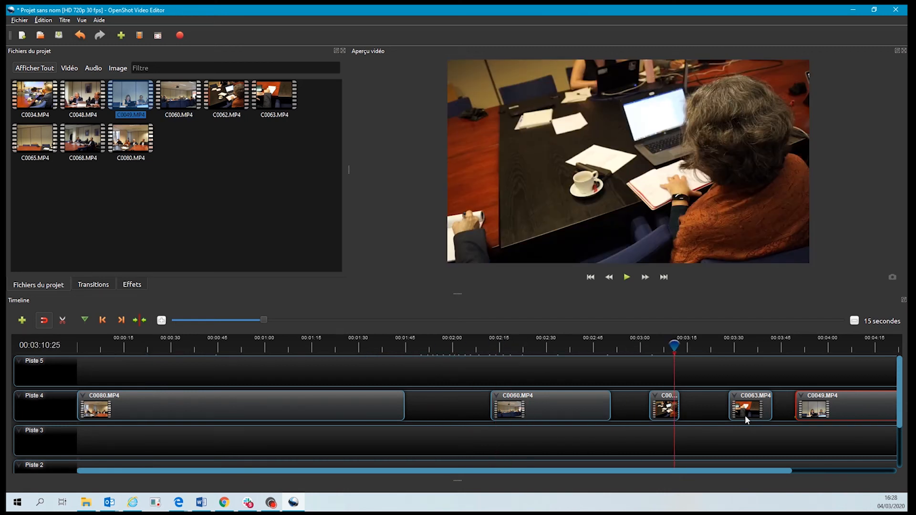
drag(674, 345, 816, 345)
drag(794, 428, 828, 433)
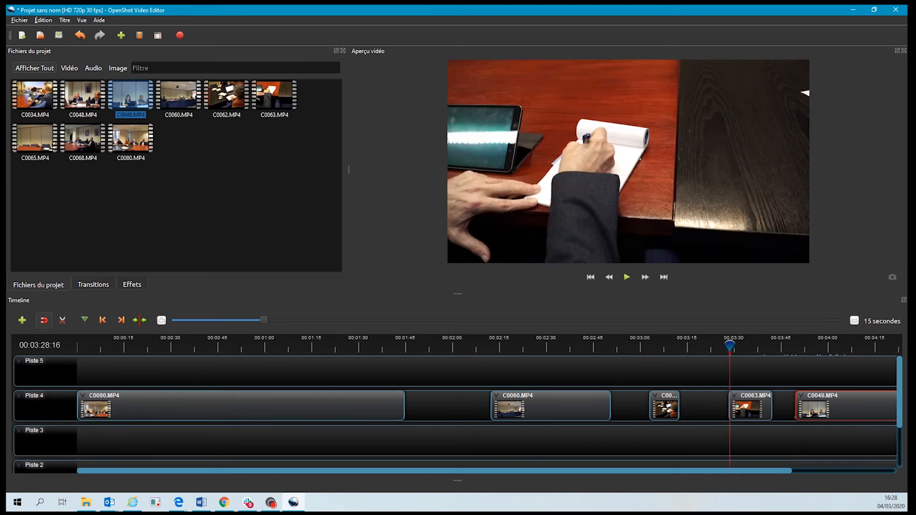
click(686, 427)
drag(687, 426, 247, 448)
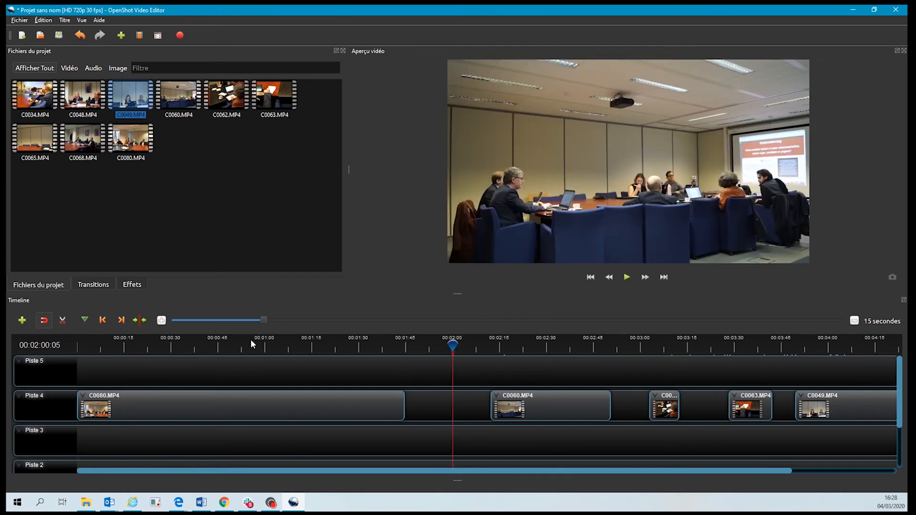
Split the C0080.MP4 clip at 00:00:07:16 with the razor tool and delete the short piece before the cut.
drag(344, 427, 14, 427)
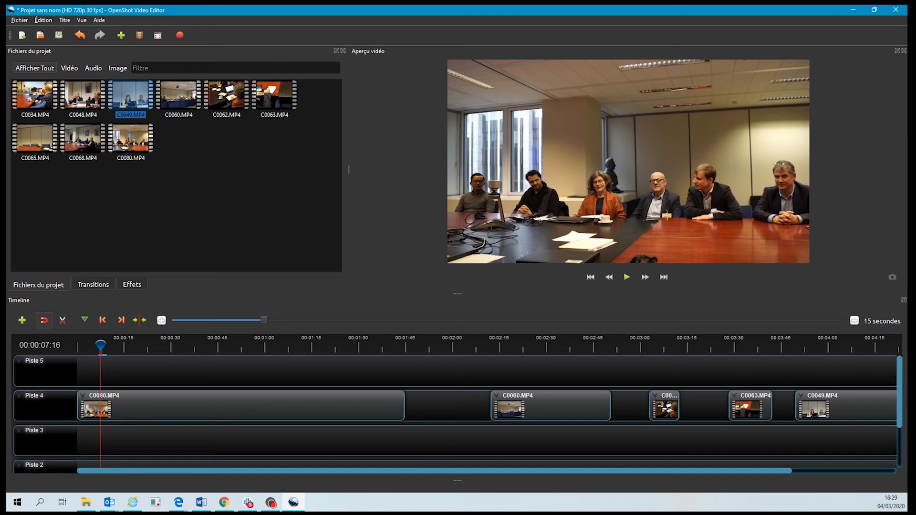
click(62, 320)
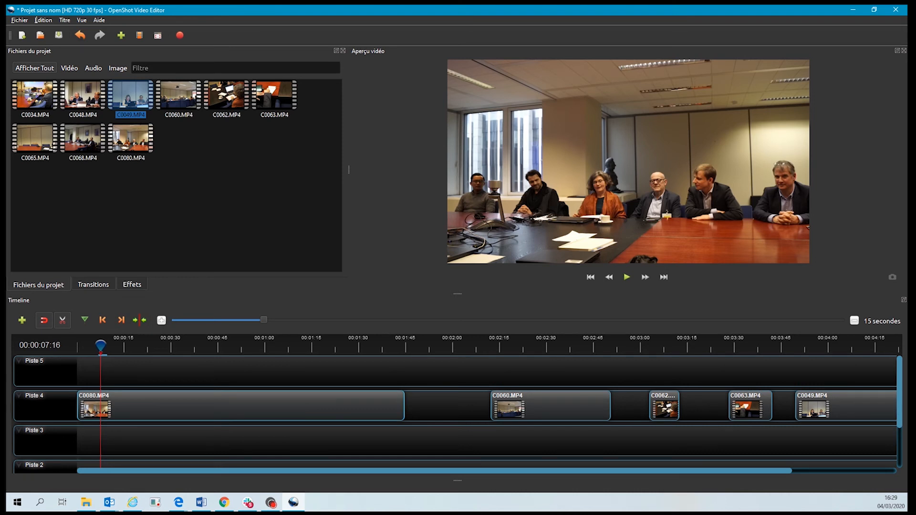
click(100, 406)
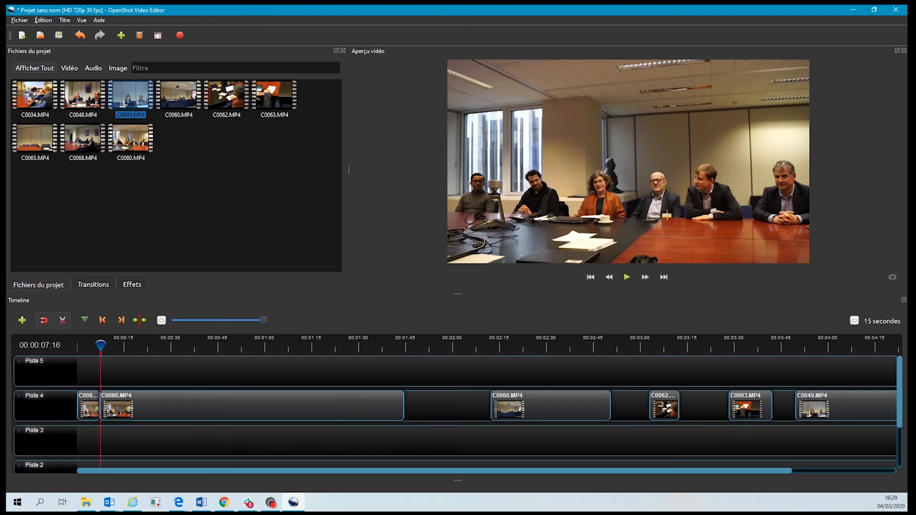
click(63, 320)
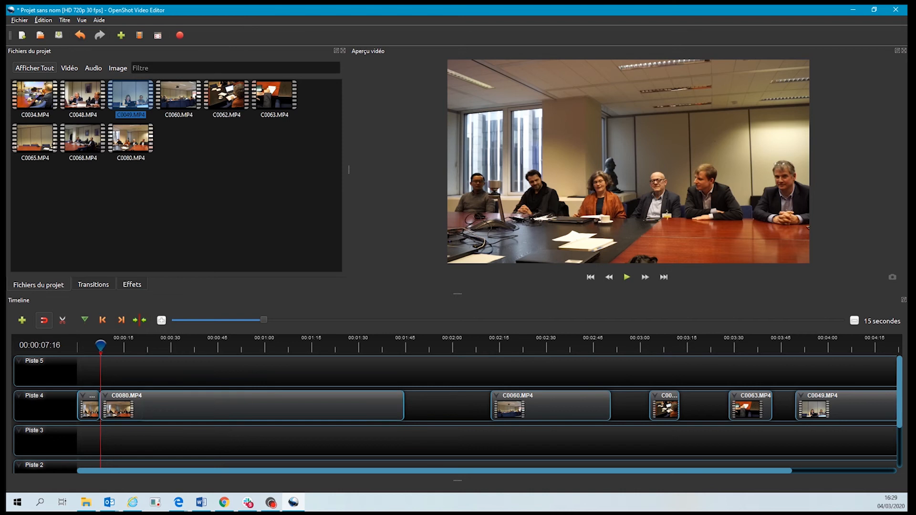
click(89, 408)
key(Delete)
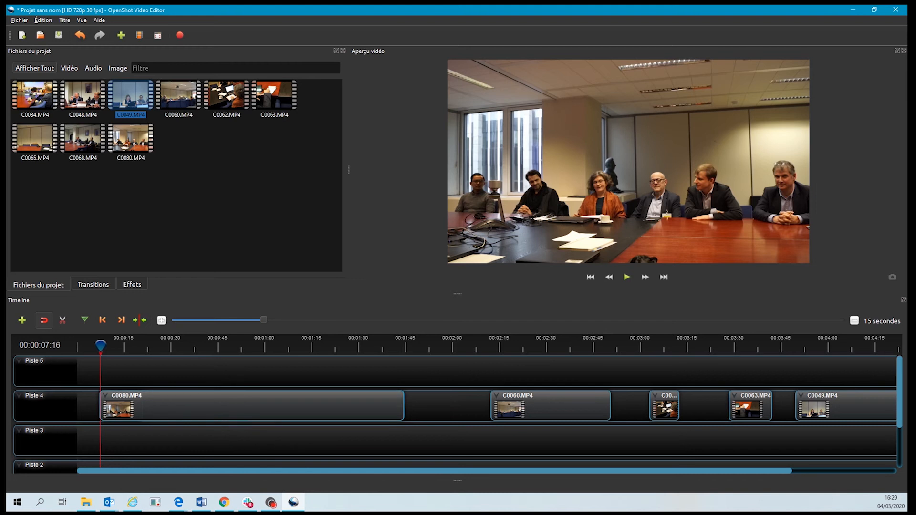
Shift the remaining C0080.MP4 clip along Piste 4 to about 00:00:20 and delete the leftover piece in front of it.
drag(191, 406, 168, 407)
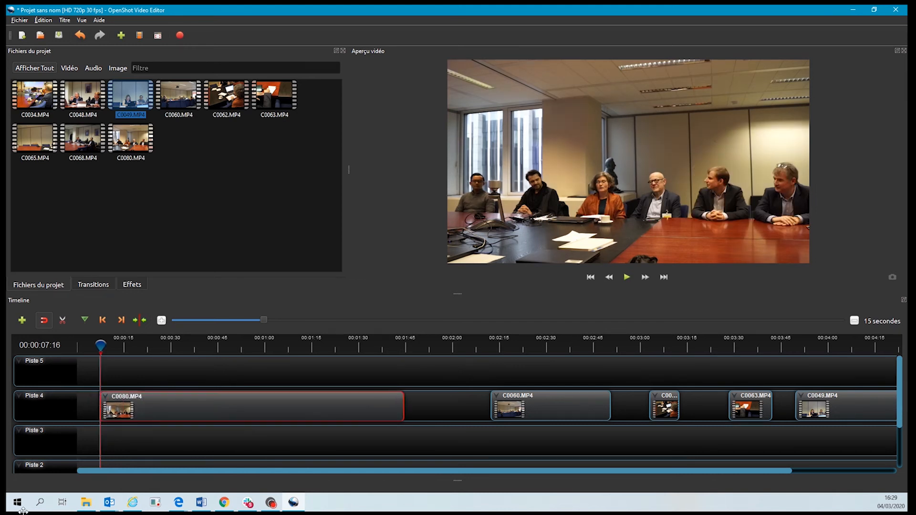
drag(169, 407, 191, 406)
drag(101, 346, 456, 345)
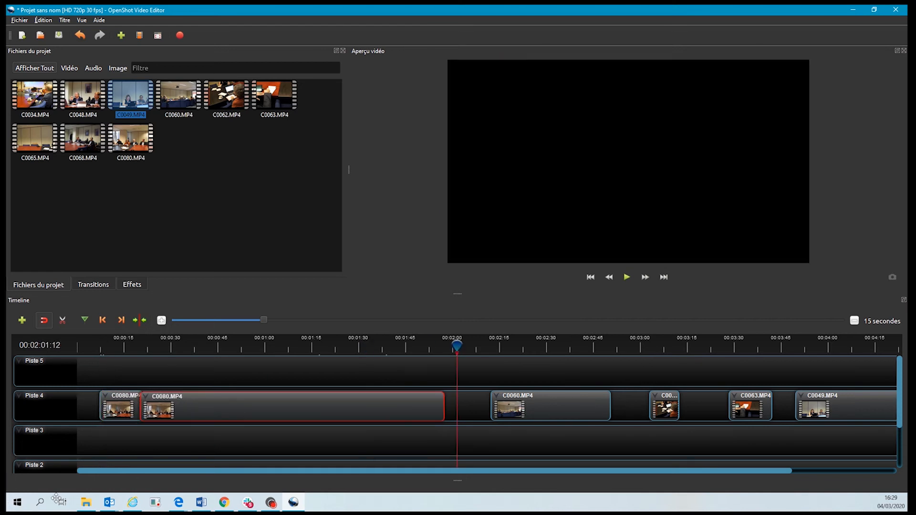
click(119, 407)
key(Delete)
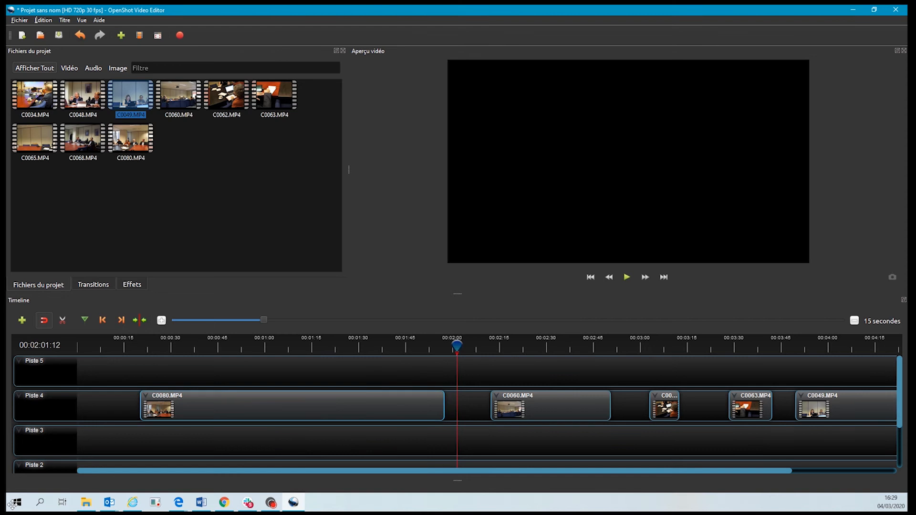
Move the C0080.MP4 clip to the very start of Piste 4 and play its first few seconds.
drag(200, 406, 137, 406)
key(Home)
key(space)
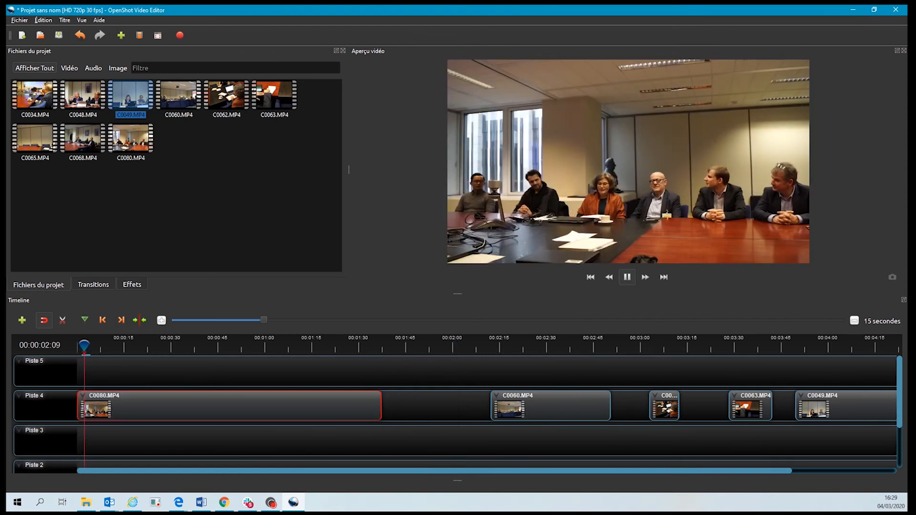
key(space)
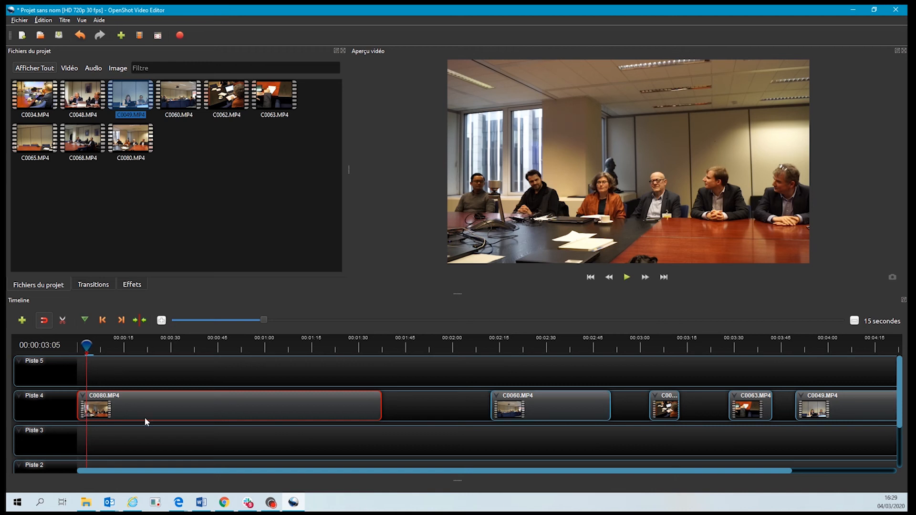
Shorten the C0060.MP4 clip on Piste 4 to about 4 seconds, starting at about 00:02:04, and set the playhead on it.
drag(86, 345, 511, 345)
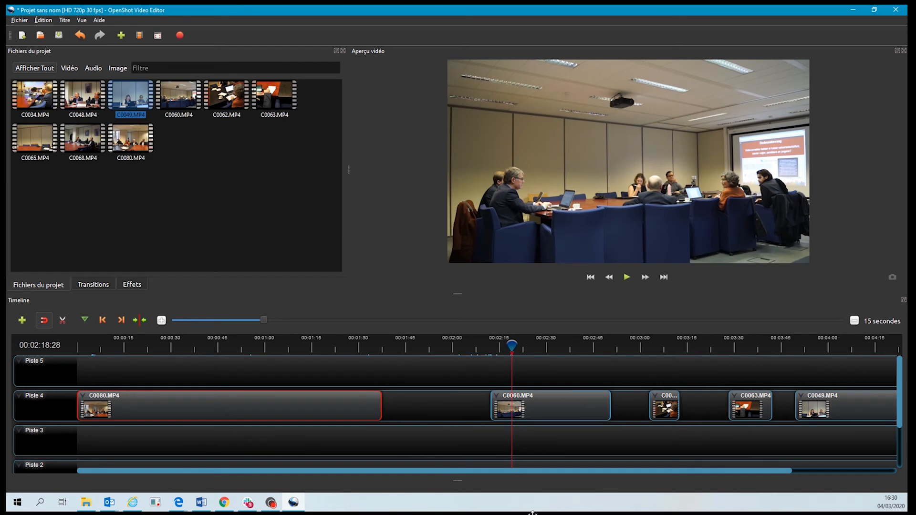
drag(606, 406, 476, 405)
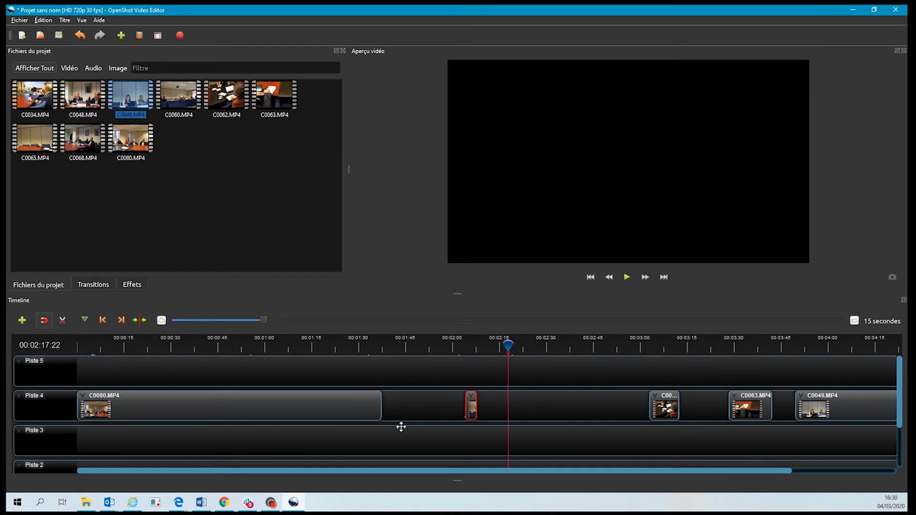
mouse_move(508, 346)
mouse_down()
mouse_move(452, 345)
mouse_move(468, 346)
mouse_up()
click(502, 399)
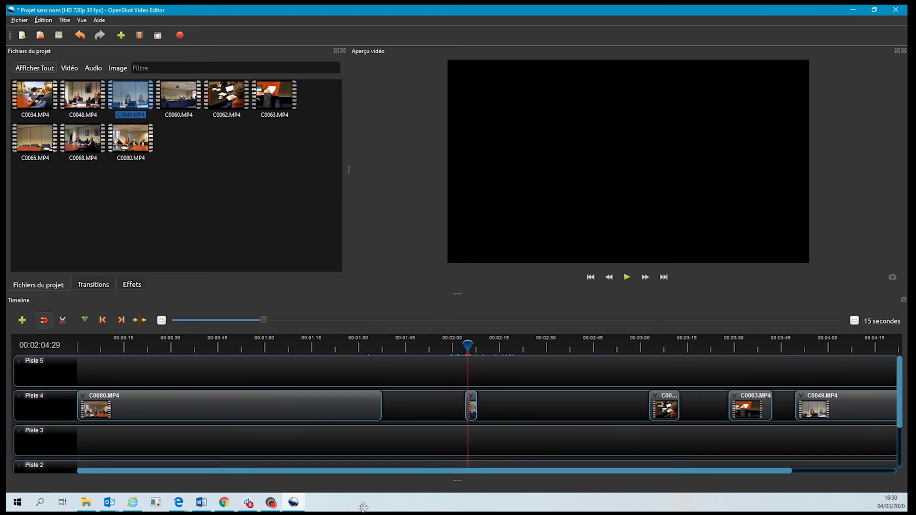
Move the short C0060.MP4 clip from Piste 4 to the very start of Piste 5, above the C0080.MP4 clip.
drag(471, 406, 440, 405)
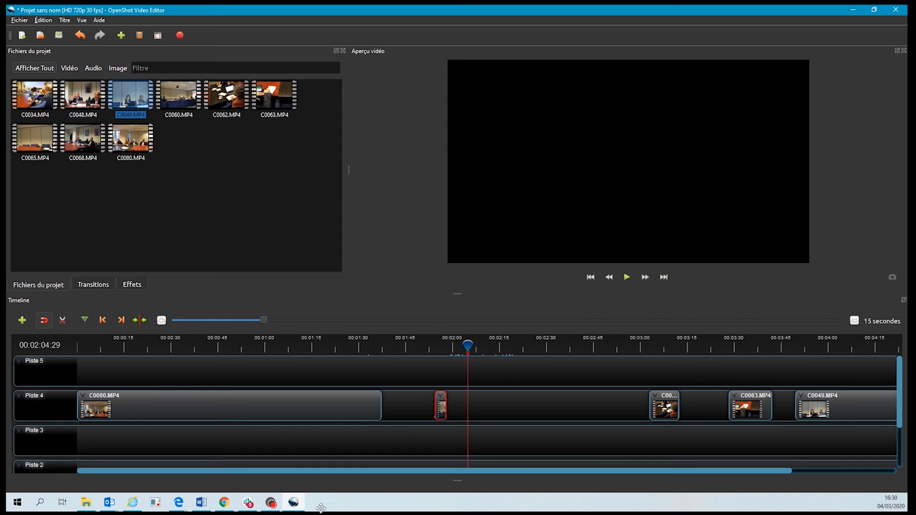
drag(162, 345, 471, 345)
click(458, 408)
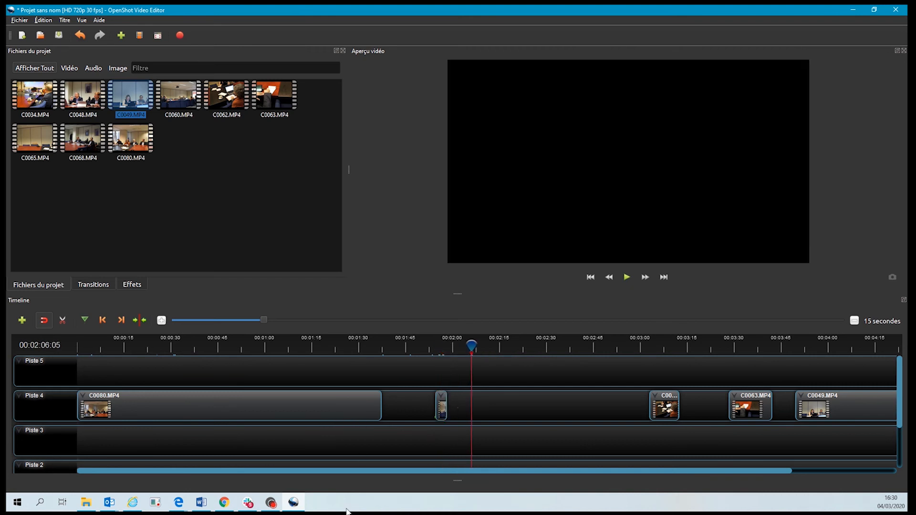
drag(442, 405, 84, 371)
click(144, 372)
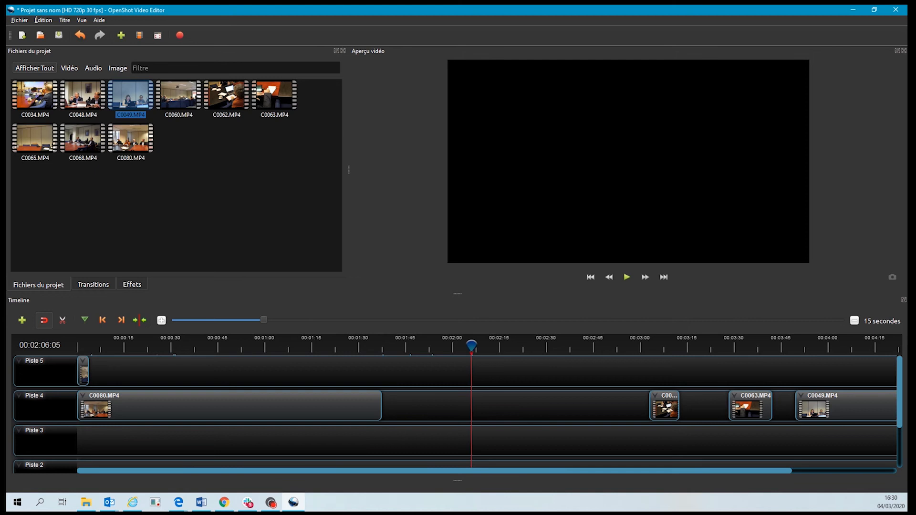
Compare the preview frames in the first seven seconds, inside and just past the C0060.MP4 clip on Piste 5.
click(358, 345)
click(98, 346)
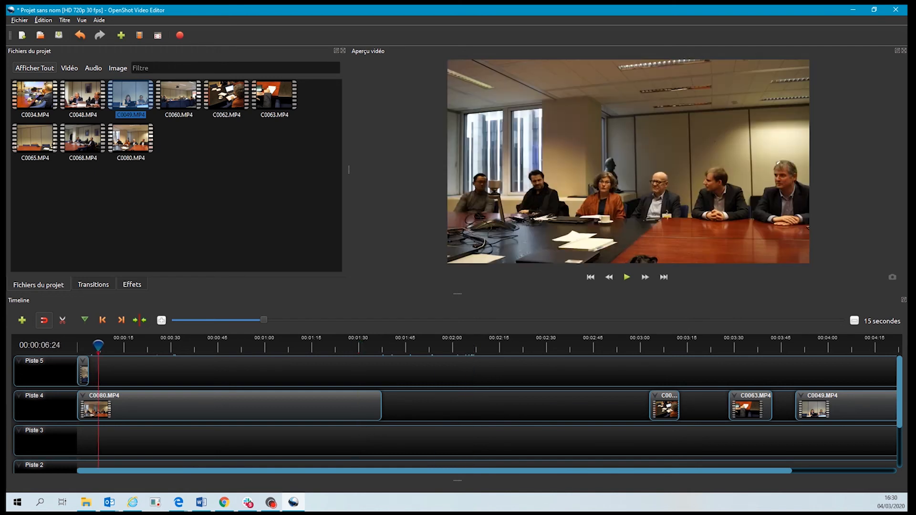
drag(98, 346, 83, 345)
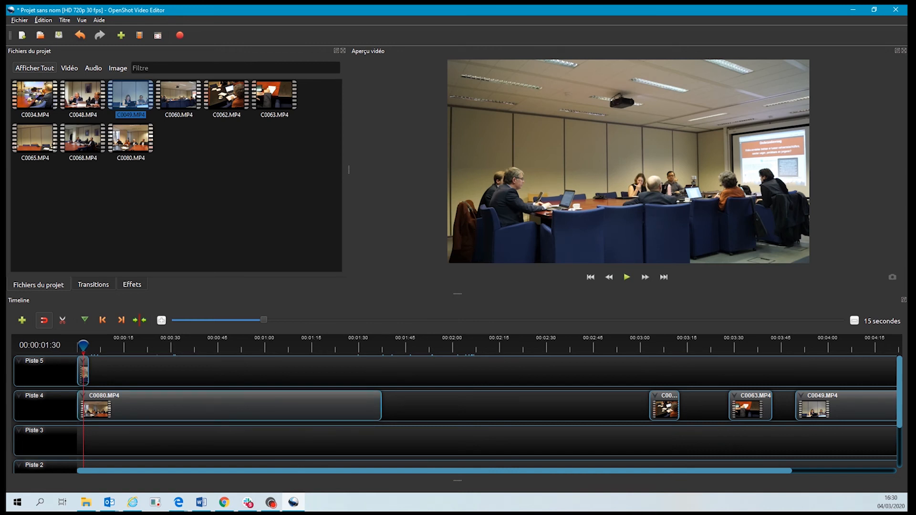
click(229, 406)
click(80, 345)
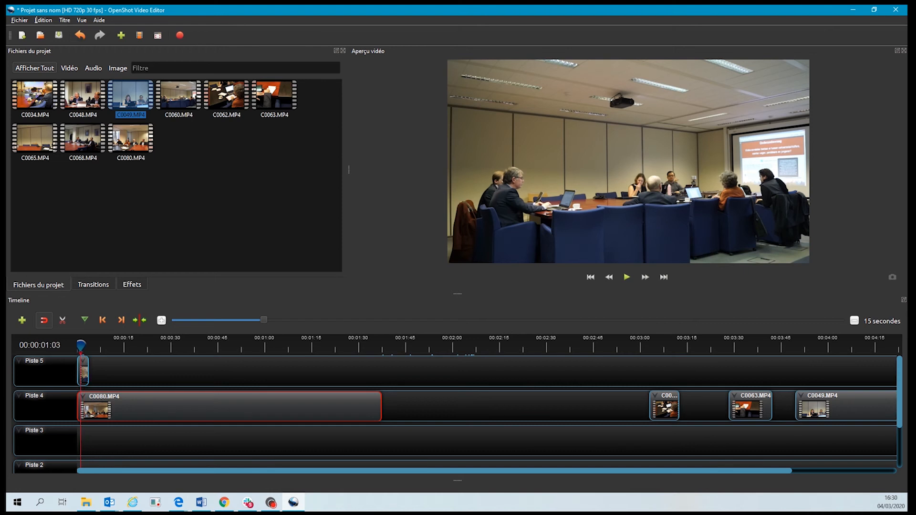
click(84, 372)
Split the C0063.MP4 clip on Piste 4 at about 00:03:39 with the razor tool and turn the razor off.
mouse_move(80, 346)
mouse_down()
mouse_move(106, 345)
mouse_move(79, 345)
mouse_move(263, 448)
mouse_move(693, 412)
mouse_move(712, 414)
mouse_move(699, 423)
mouse_move(728, 432)
mouse_up()
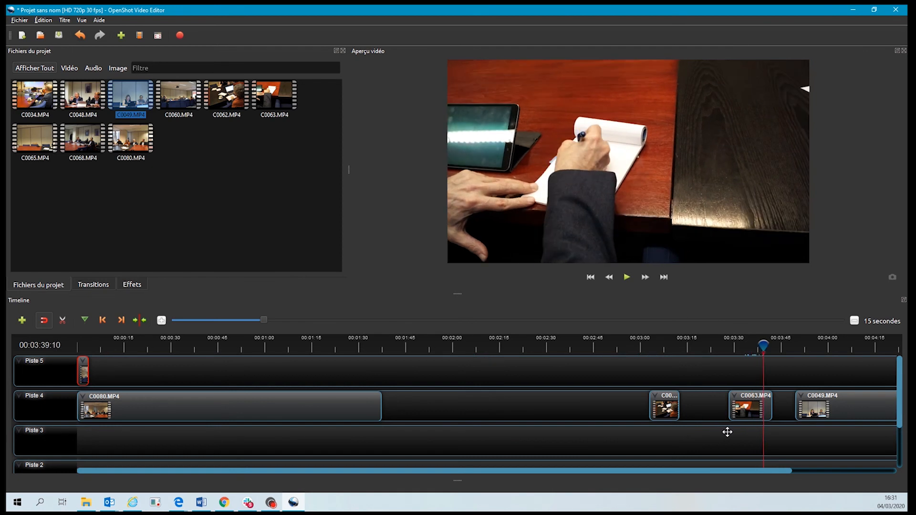
mouse_move(686, 512)
mouse_down()
mouse_move(723, 509)
mouse_move(696, 512)
mouse_up()
click(62, 320)
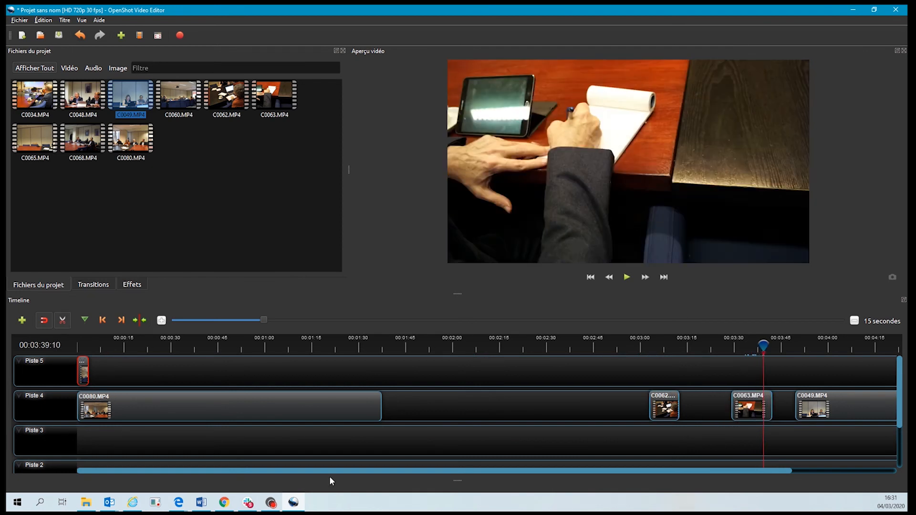
click(726, 493)
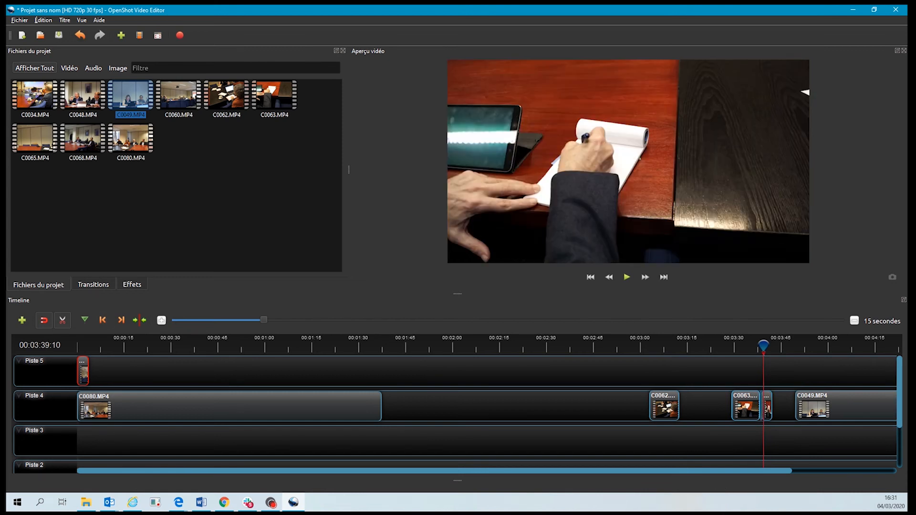
key(c)
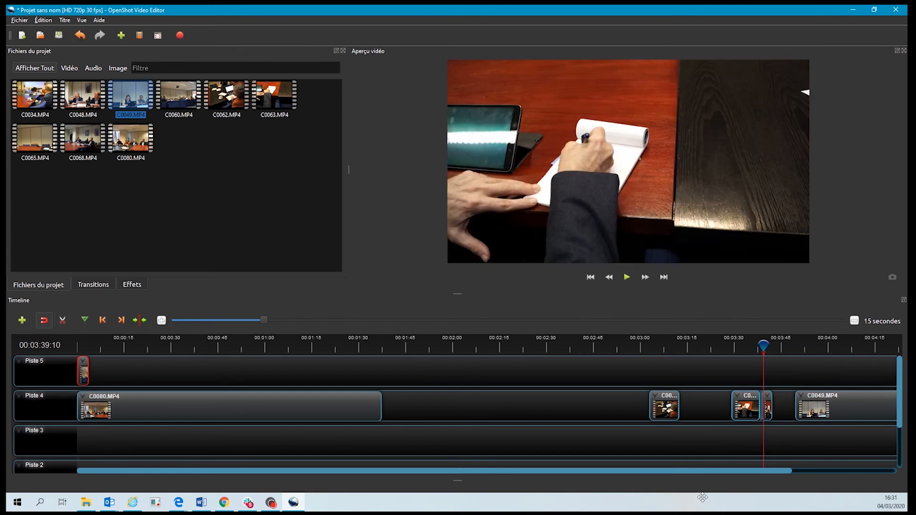
Try to delete the piece of C0063.MP4 in front of the cut, and undo the deletions on both tracks.
key(Delete)
click(686, 505)
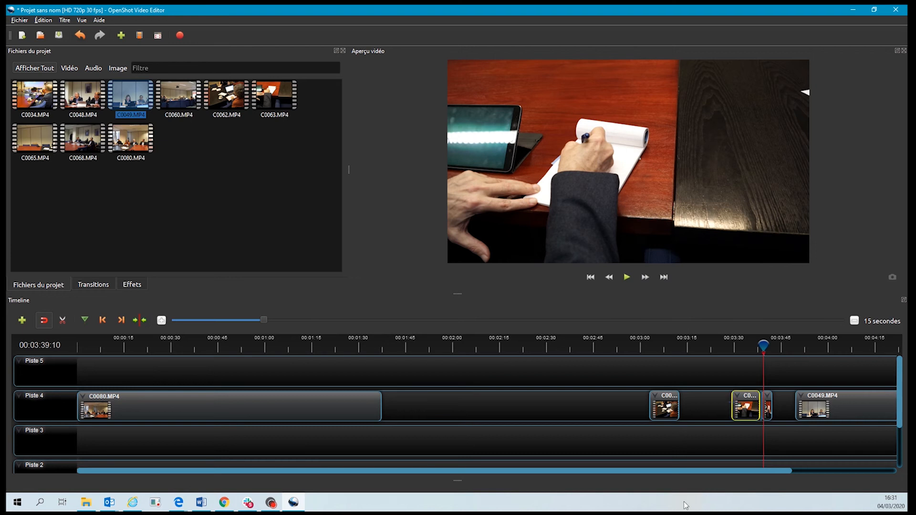
key(Delete)
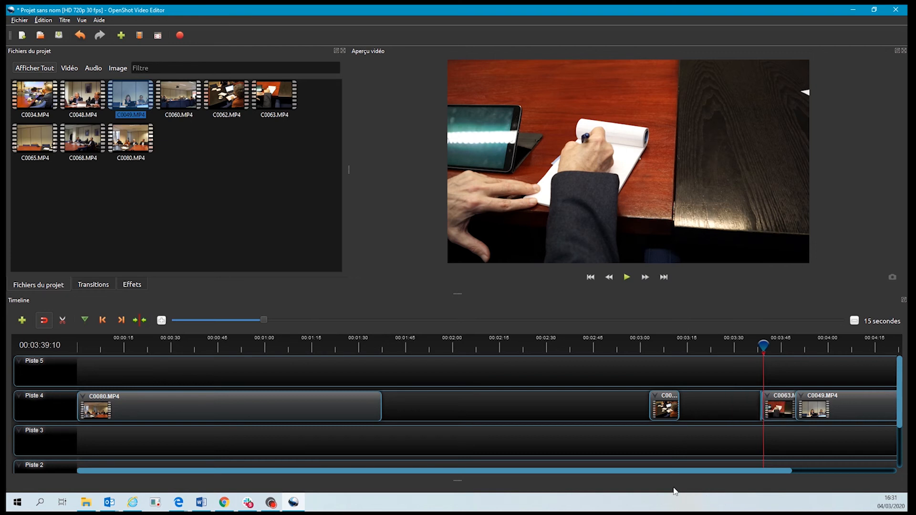
mouse_move(764, 346)
mouse_down()
mouse_move(729, 345)
mouse_move(777, 346)
mouse_move(694, 346)
mouse_up()
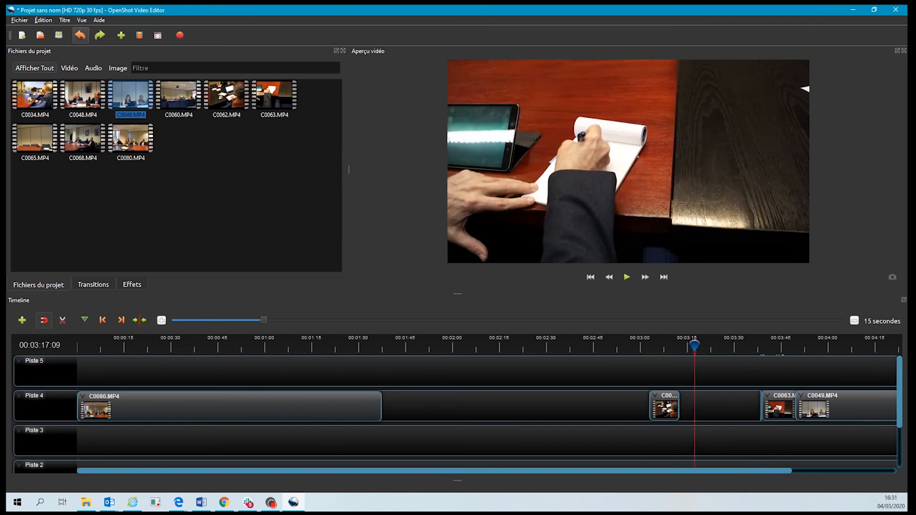
click(80, 35)
click(80, 35)
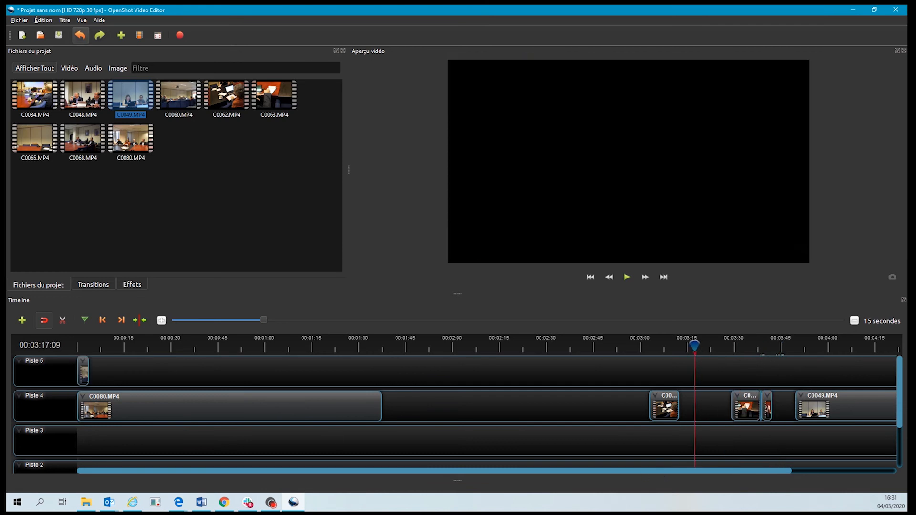
Delete the front piece of C0063.MP4 and move its remaining piece to Piste 5, directly behind the C0060.MP4 clip.
click(747, 406)
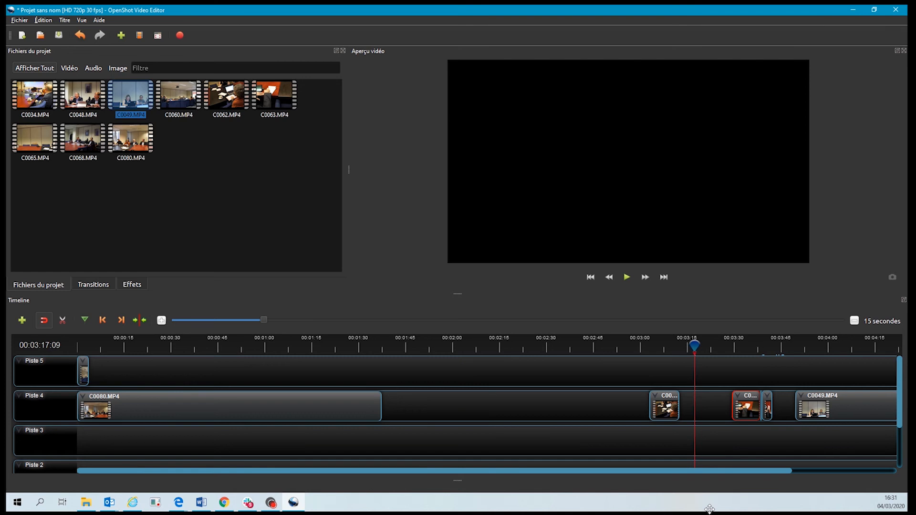
key(Delete)
mouse_move(767, 408)
mouse_down()
mouse_move(675, 391)
mouse_move(237, 389)
mouse_move(95, 371)
mouse_up()
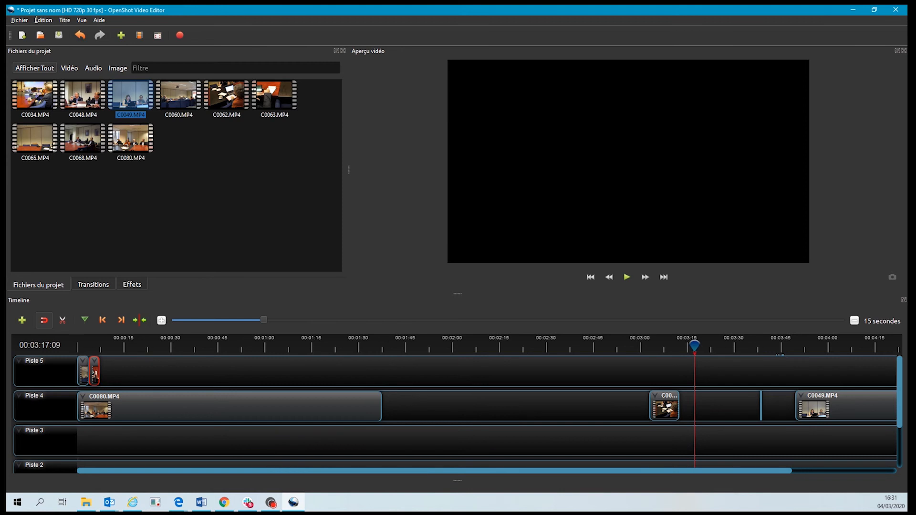
mouse_move(94, 372)
mouse_down()
mouse_move(105, 371)
mouse_move(94, 373)
mouse_up()
drag(95, 373, 94, 372)
Turn off snapping, overlap C0063.MP4 with the end of C0060.MP4 by about 2 seconds on Piste 5, and play the resulting crossfade.
key(s)
drag(95, 372, 86, 373)
key(Home)
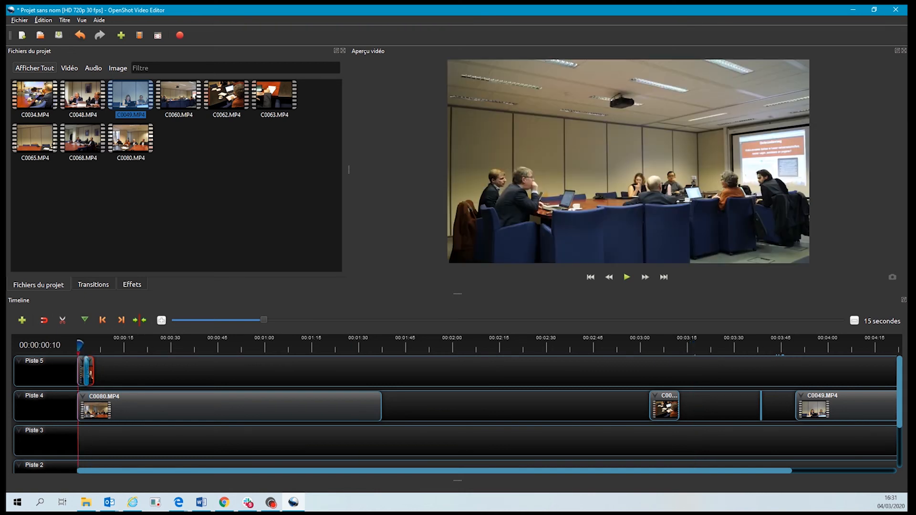
key(space)
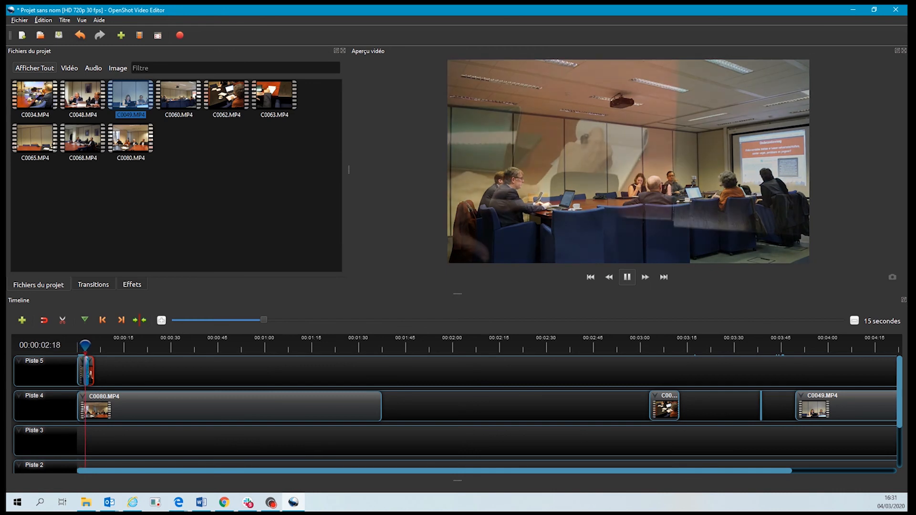
key(space)
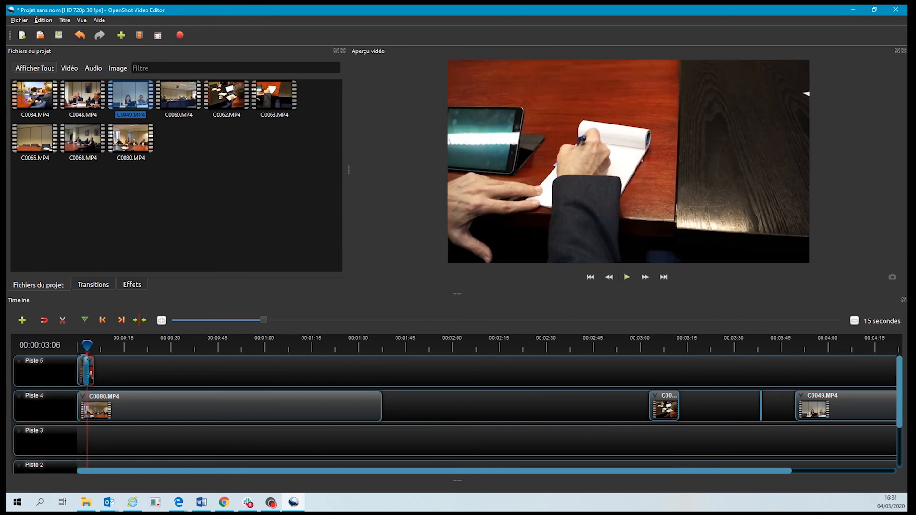
click(81, 345)
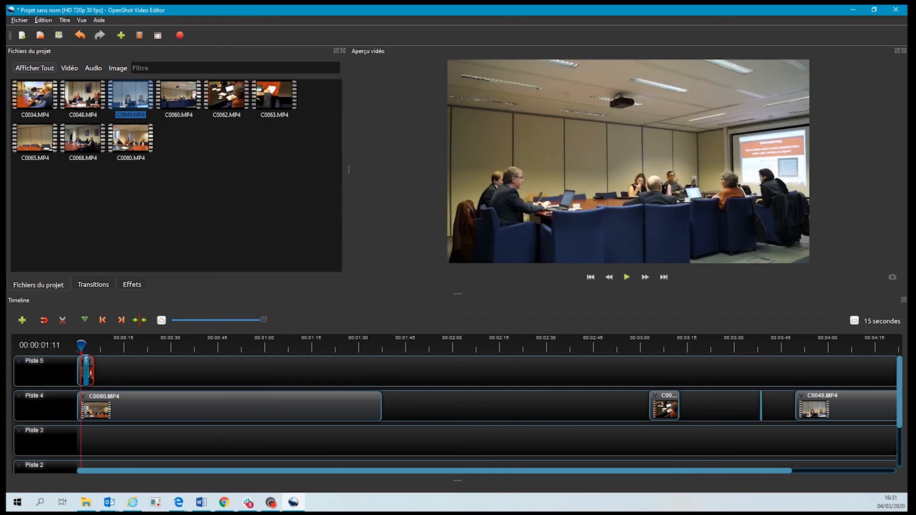
key(space)
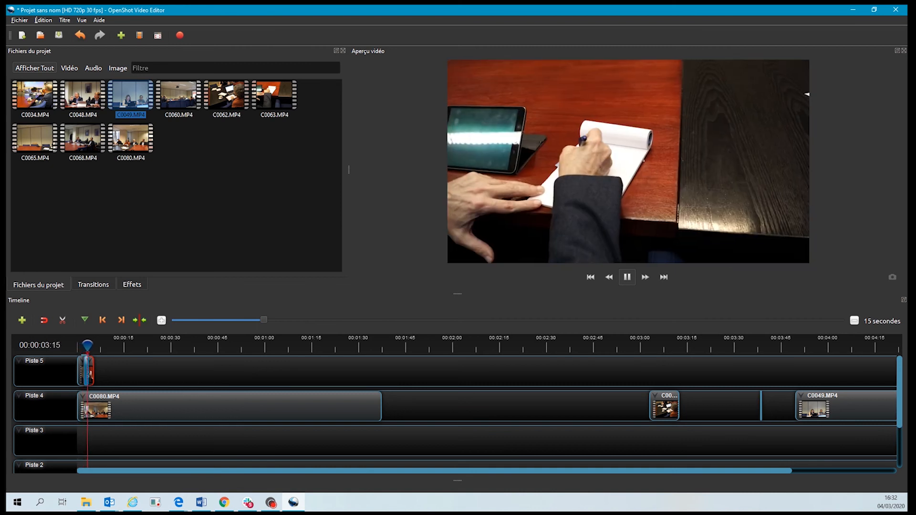
key(space)
Pull C0063.MP4 away from C0060.MP4 on Piste 5, and undo both this move and the earlier overlap.
drag(90, 373, 107, 373)
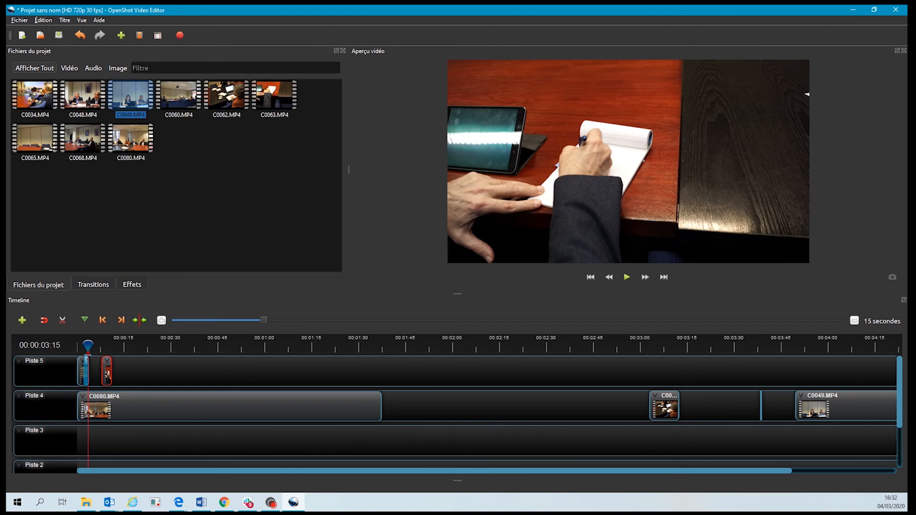
key(ctrl+z)
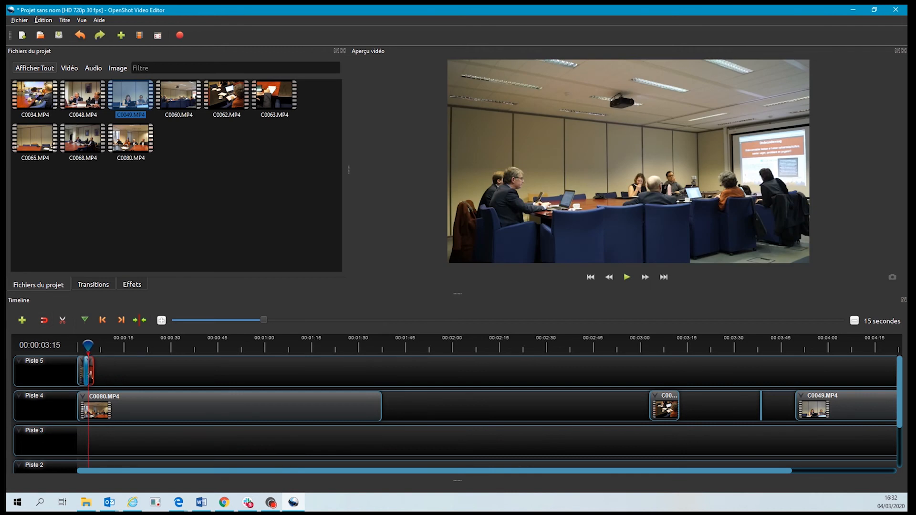
key(ctrl+z)
key(ctrl+z)
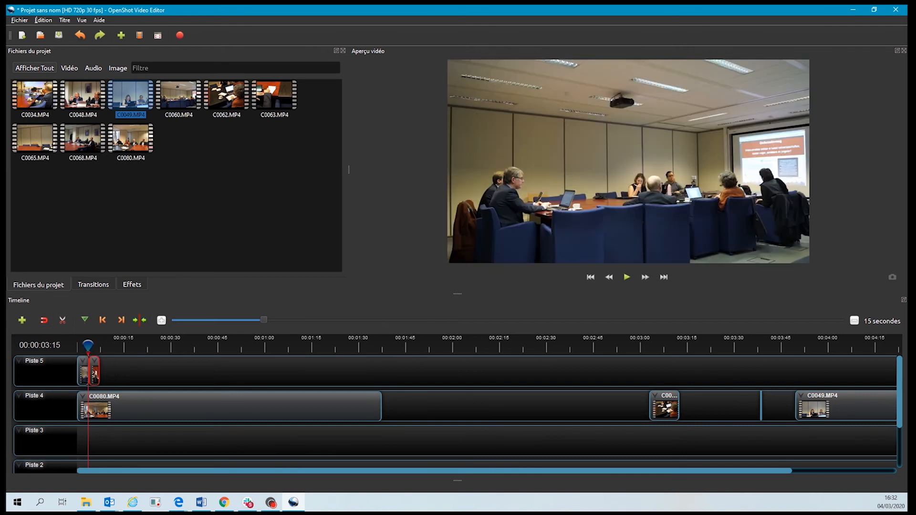
key(ctrl+z)
Find a cutting point in the C0062.MP4 clip on Piste 4 and split it at 00:03:05:13 with the razor tool.
drag(87, 345, 552, 456)
click(229, 406)
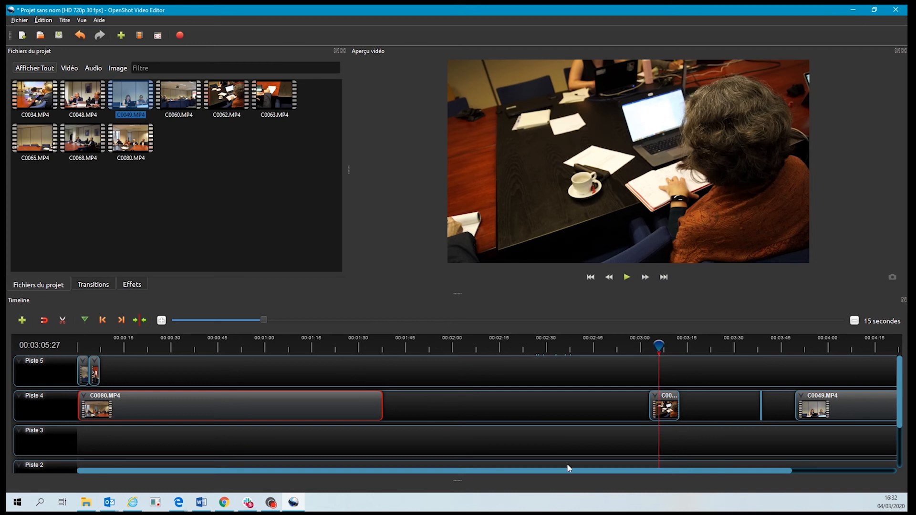
drag(596, 430, 610, 430)
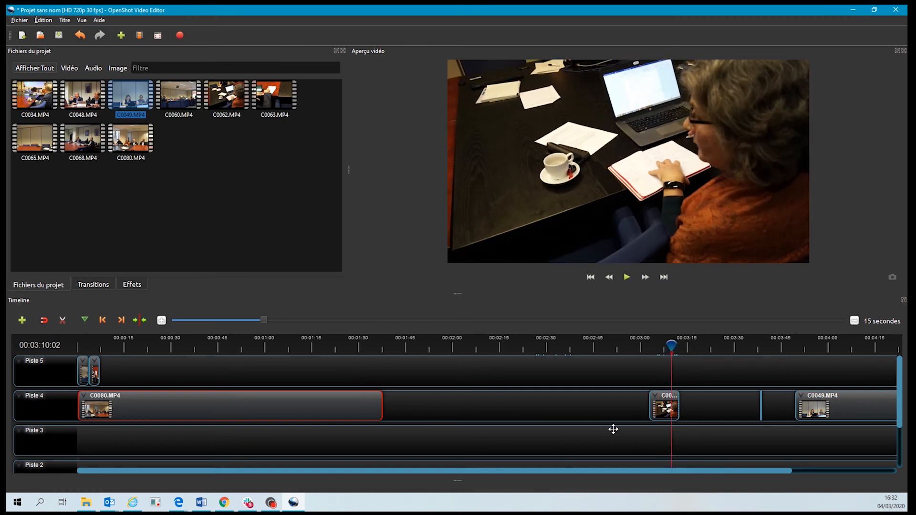
mouse_move(612, 430)
mouse_down()
mouse_move(586, 432)
mouse_move(595, 429)
mouse_up()
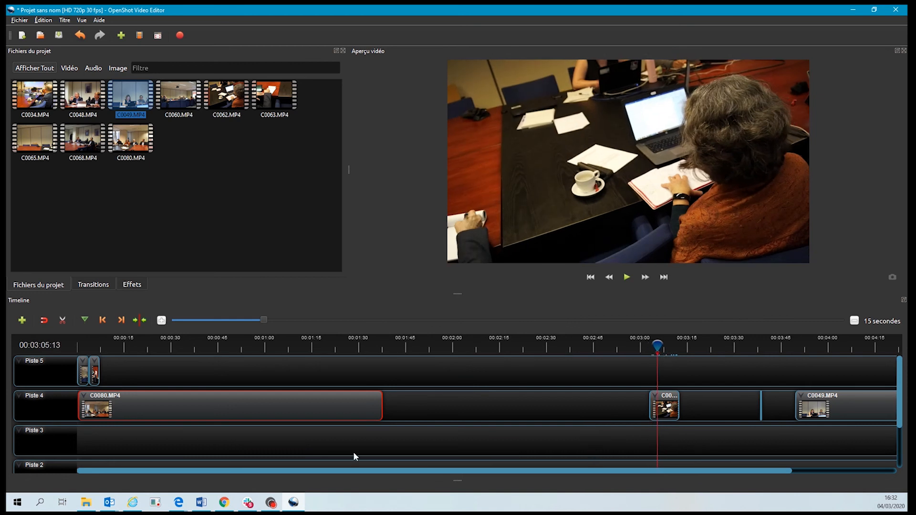
click(62, 320)
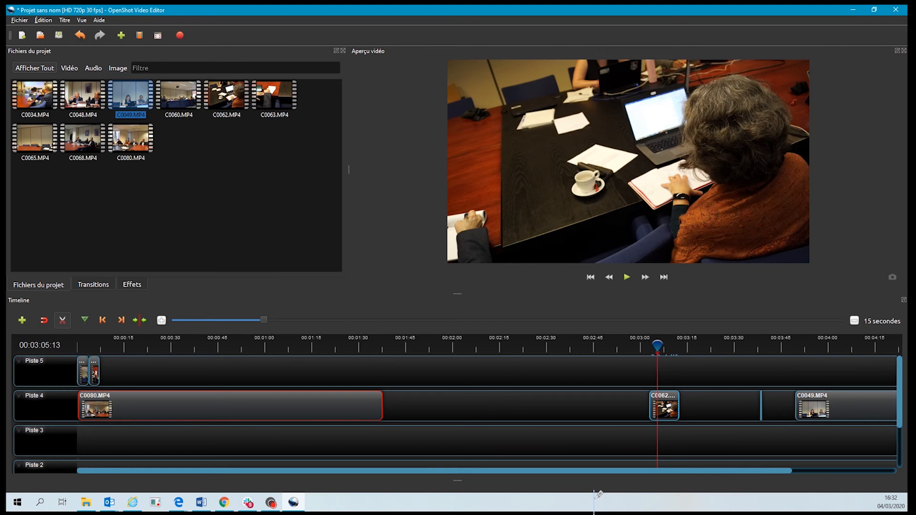
key(ctrl+k)
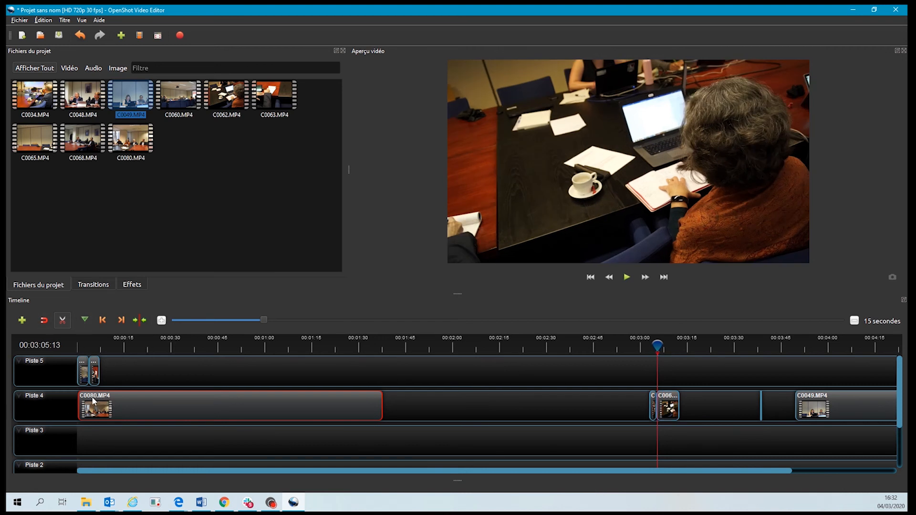
Move the short front piece of C0062.MP4 to Piste 5, directly behind the C0063.MP4 clip.
click(161, 320)
click(161, 320)
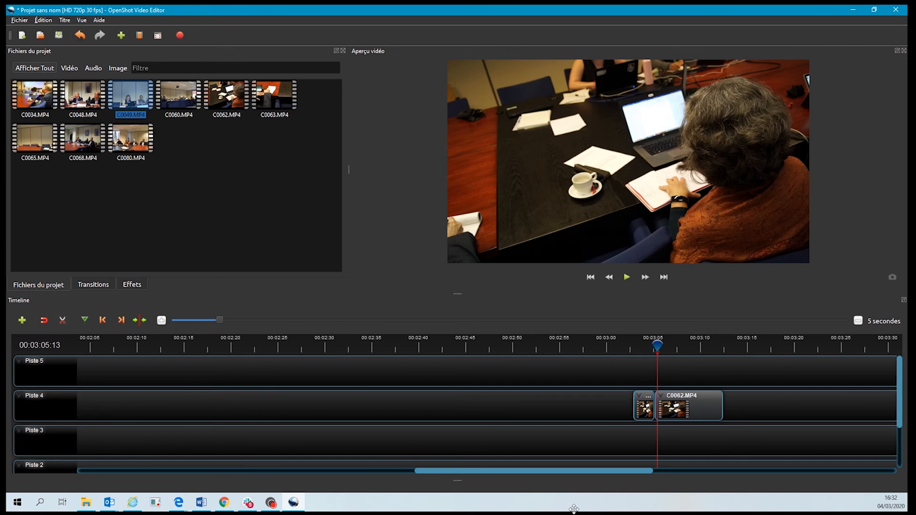
drag(644, 406, 134, 372)
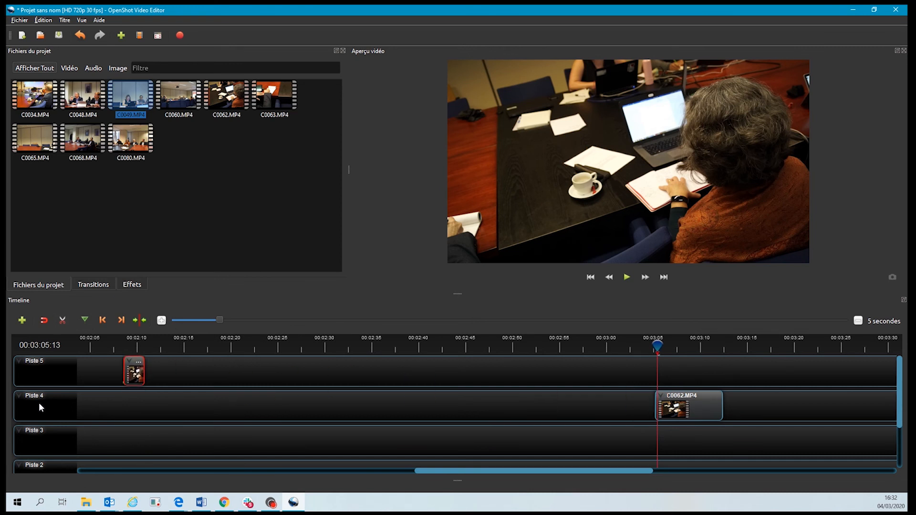
scroll(52, 403, down, 1)
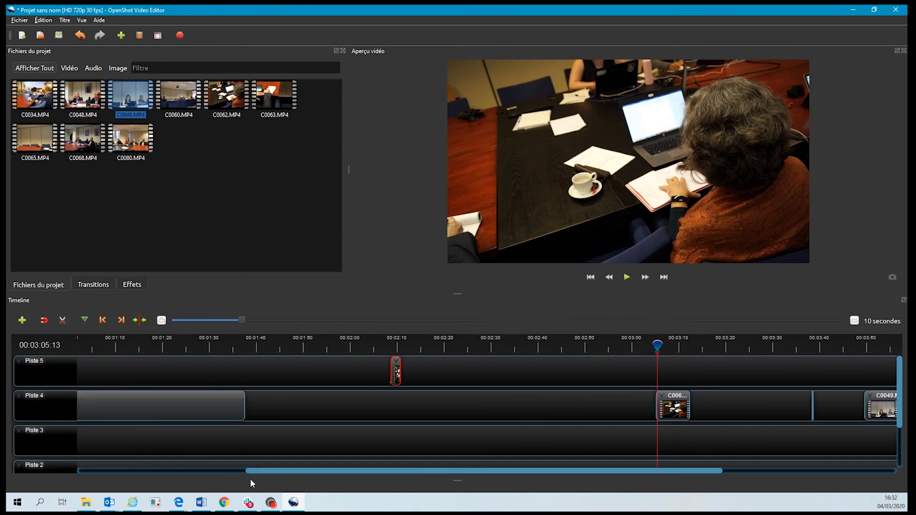
drag(271, 470, 101, 471)
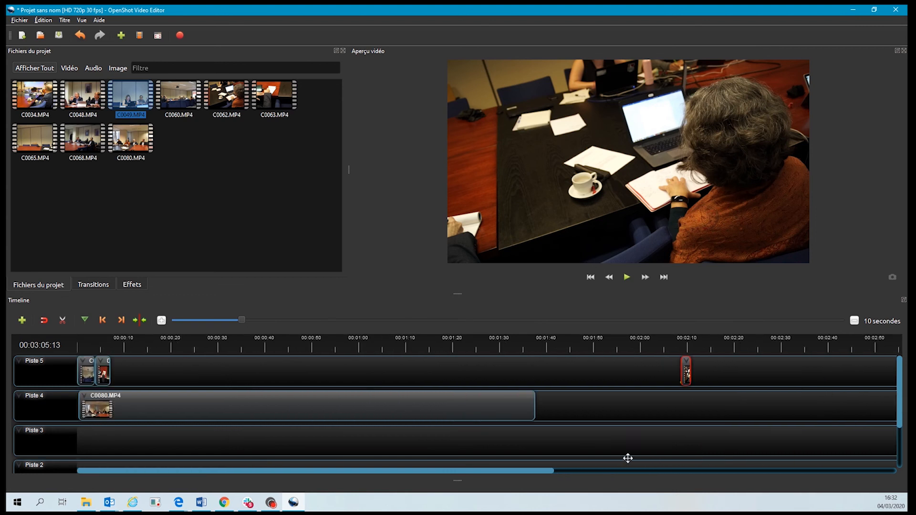
drag(686, 371, 116, 370)
Turn snapping back on and check the start of the timeline, setting the playhead to 00:00:02:17.
click(44, 320)
click(78, 345)
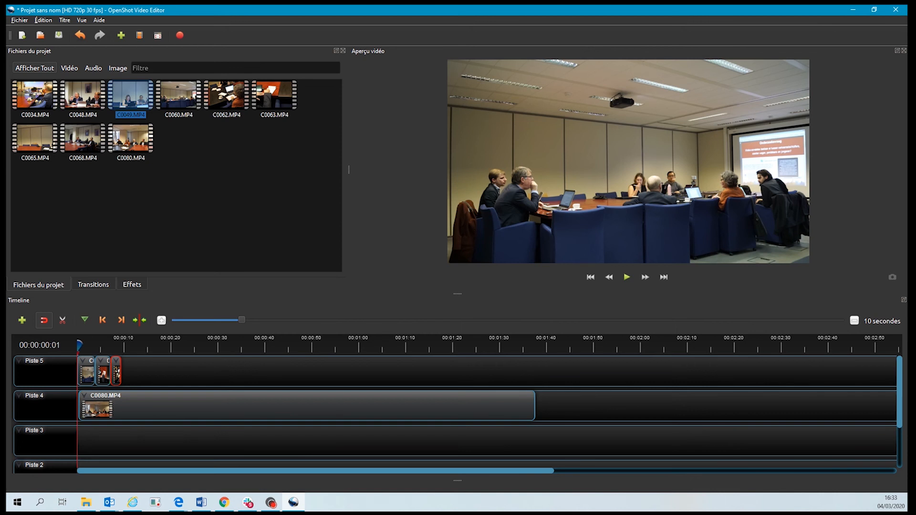
click(88, 345)
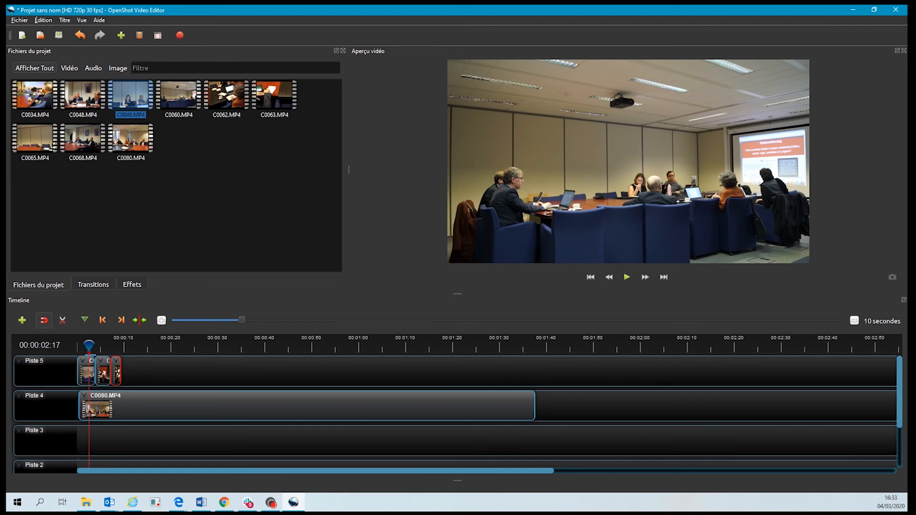
Move C0080.MP4 down to Piste 3 and separate the audio of the C0060.MP4 clip on Piste 5 as a single clip with all channels.
drag(152, 406, 152, 441)
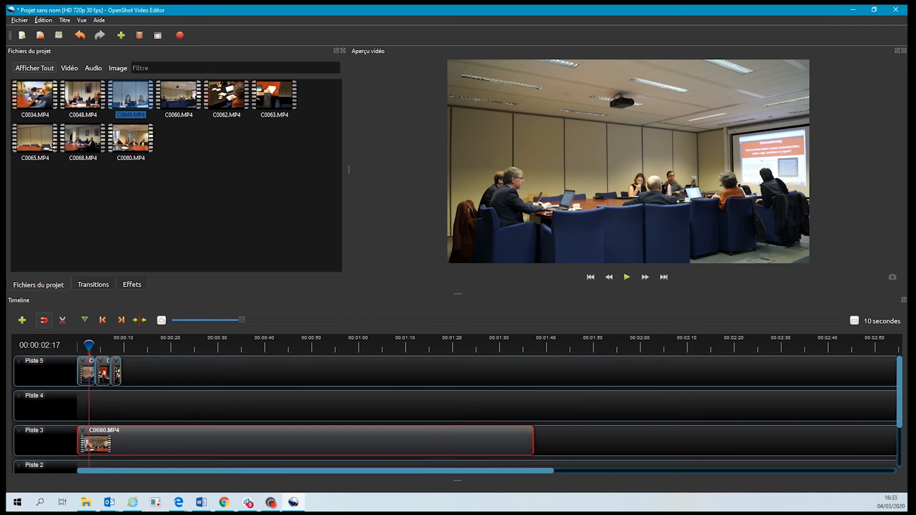
click(86, 374)
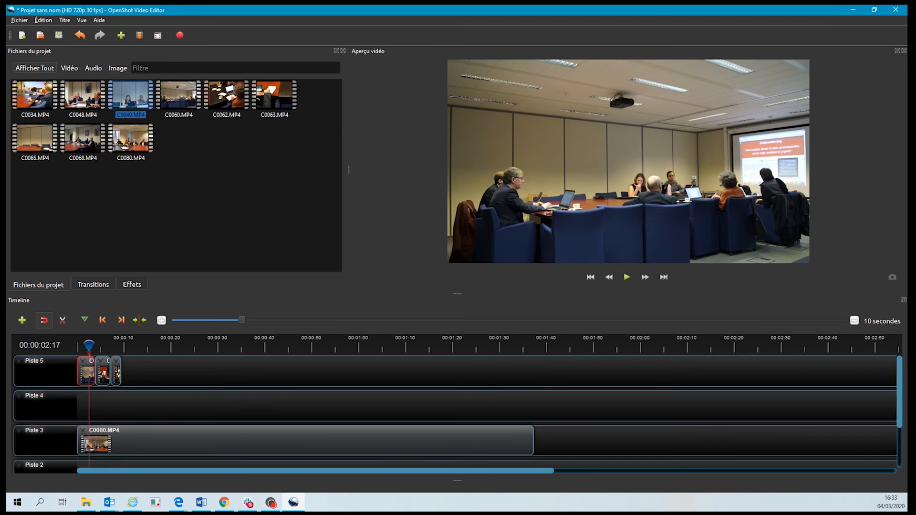
right_click(84, 368)
mouse_move(144, 450)
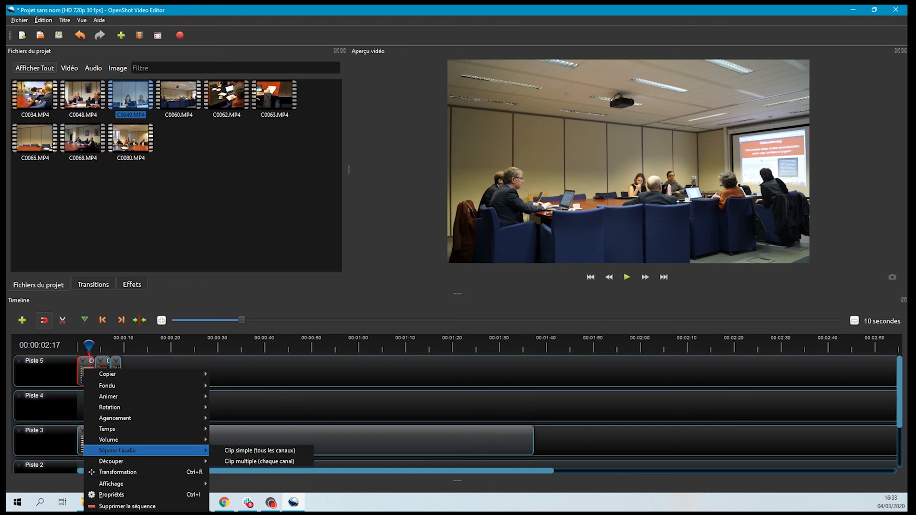
click(259, 450)
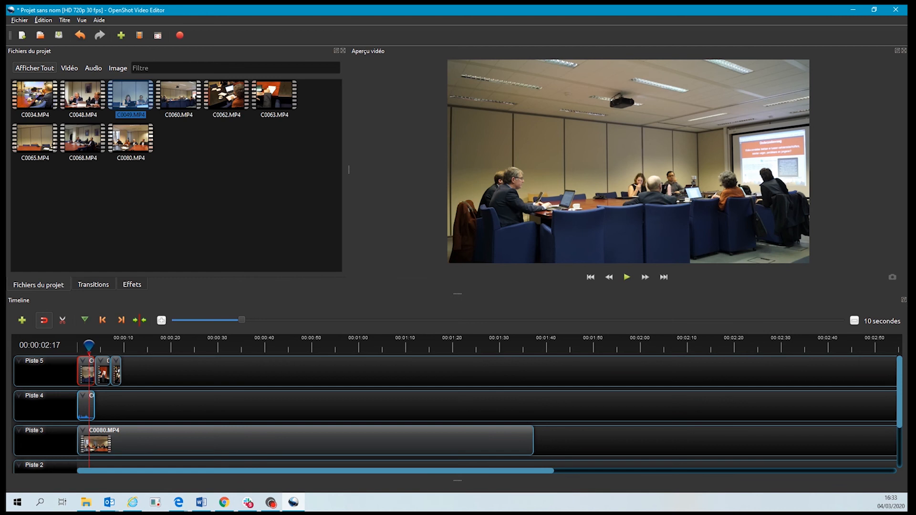
key(Escape)
Separate the audio of the C0063.MP4 and C0062.MP4 clips on Piste 5, each as a single clip with all channels.
right_click(103, 371)
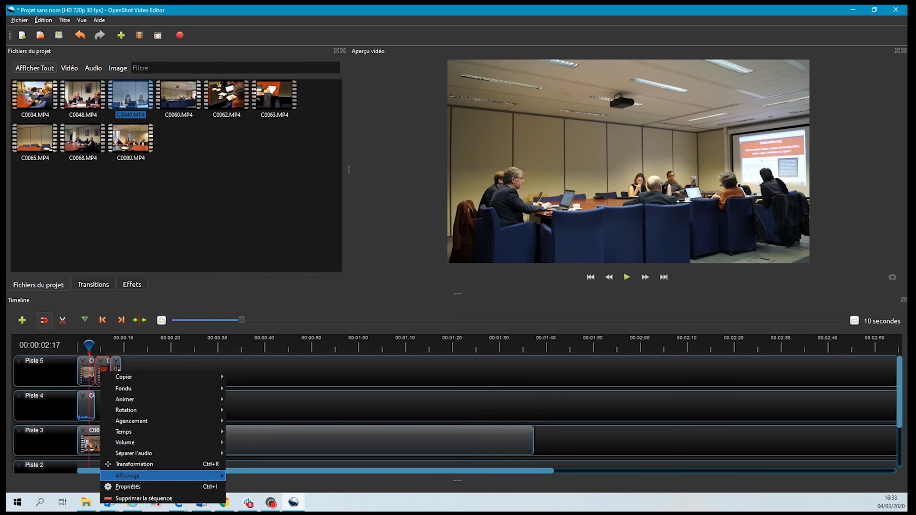
mouse_move(157, 453)
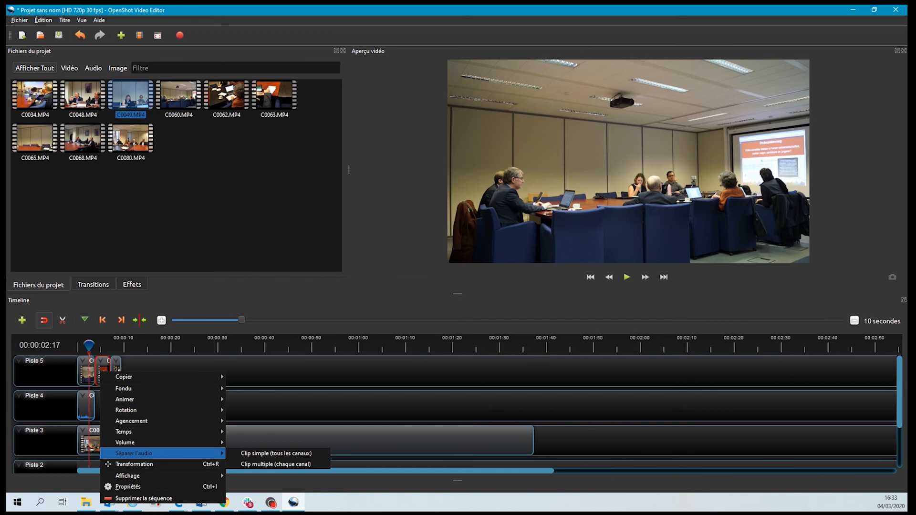
click(276, 453)
right_click(116, 372)
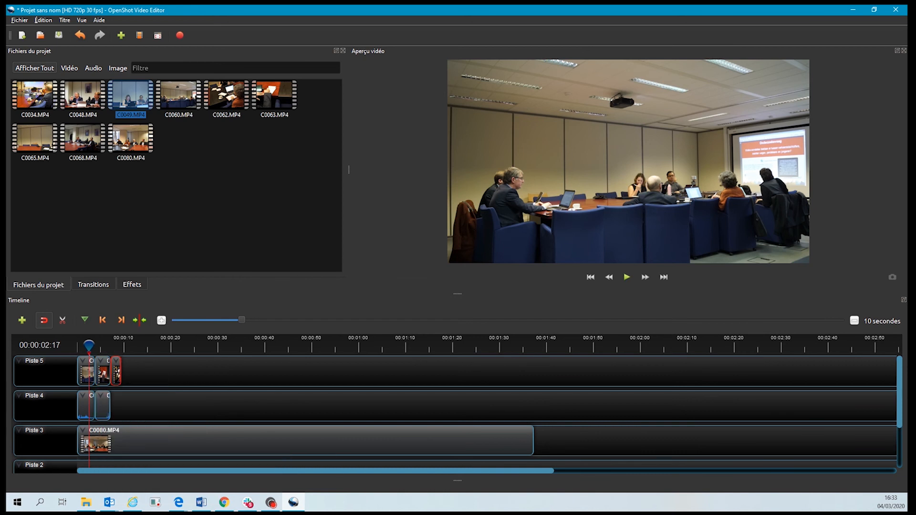
mouse_move(153, 455)
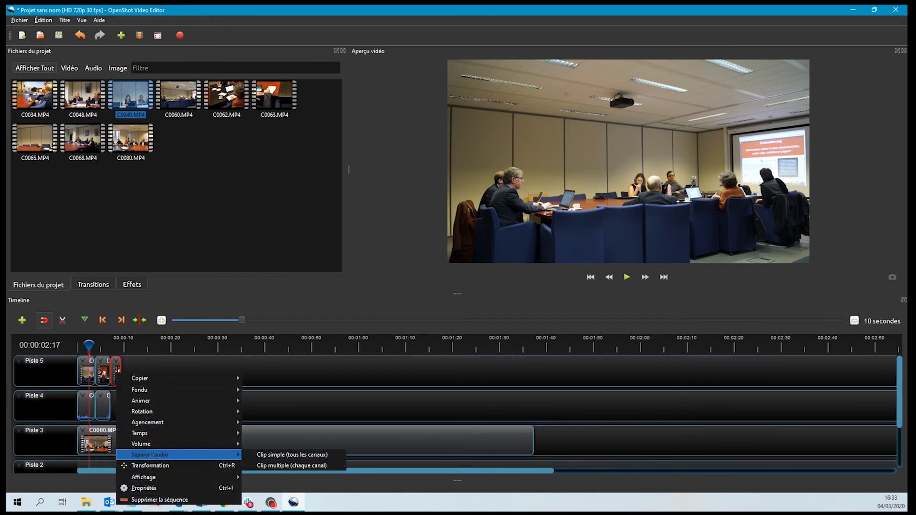
click(276, 455)
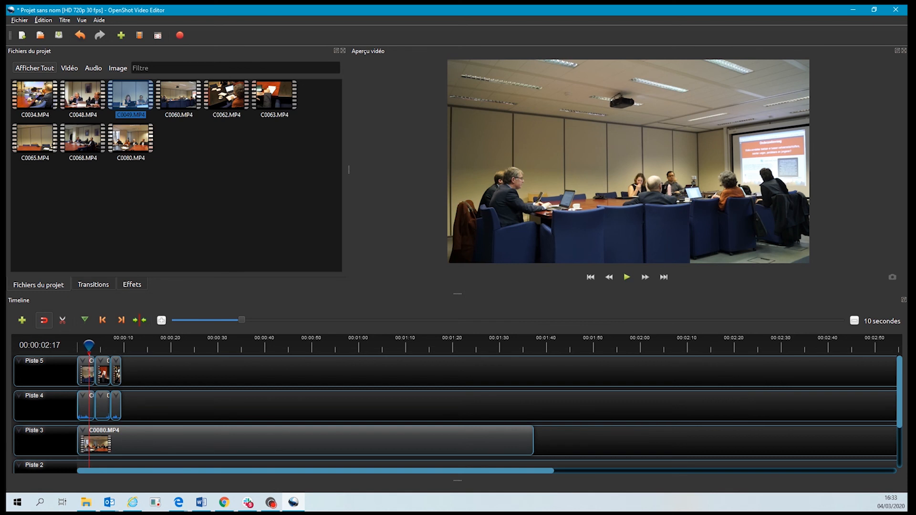
Delete the three separated audio clips from Piste 4.
drag(86, 405, 86, 406)
key(Delete)
click(103, 406)
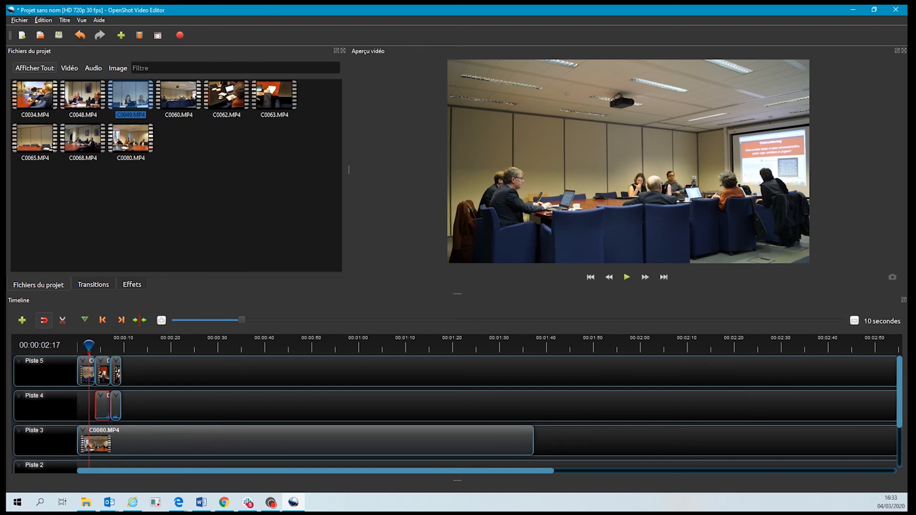
key(Delete)
click(116, 406)
key(Delete)
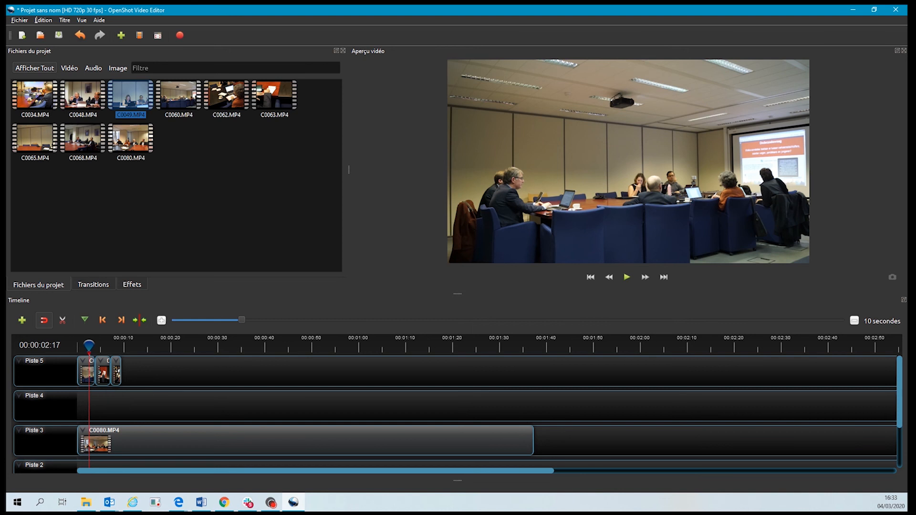
Return C0080.MP4 to Piste 4 and separate its audio as a single clip with all channels.
drag(143, 441, 143, 406)
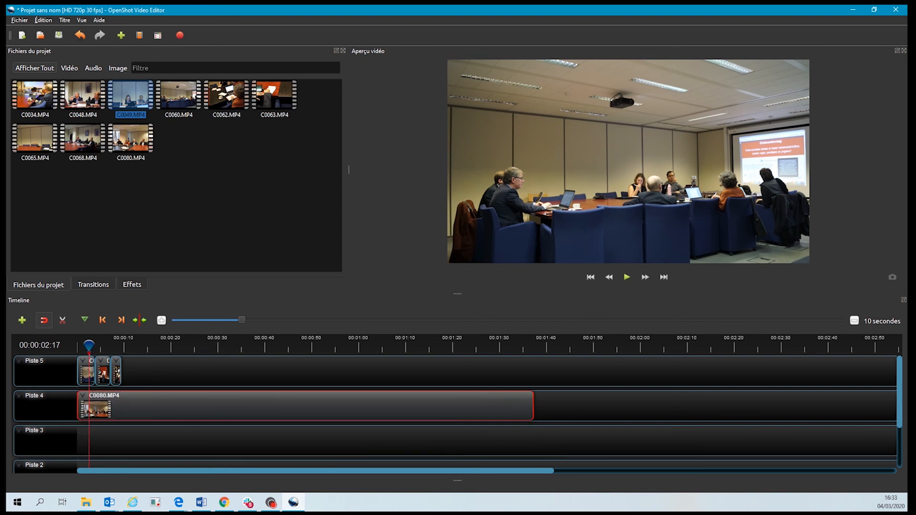
right_click(118, 406)
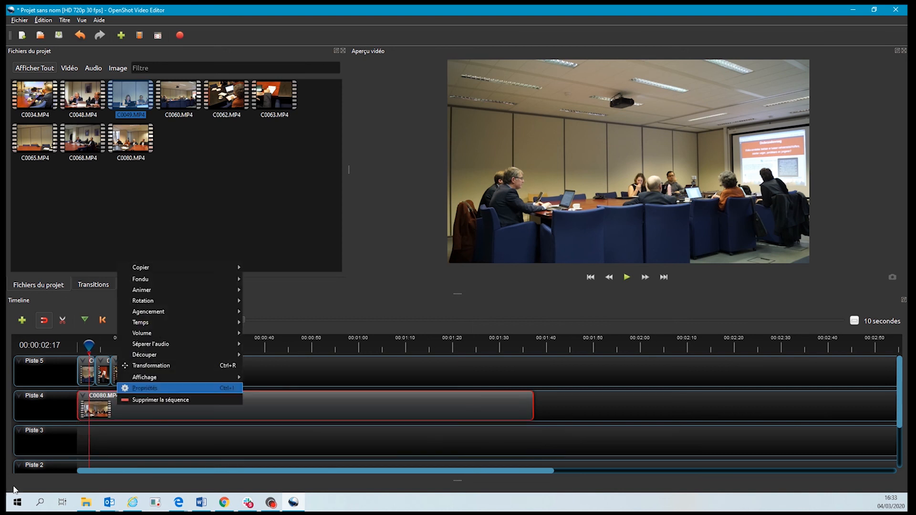
key(Up)
key(Up)
key(Up)
key(Up)
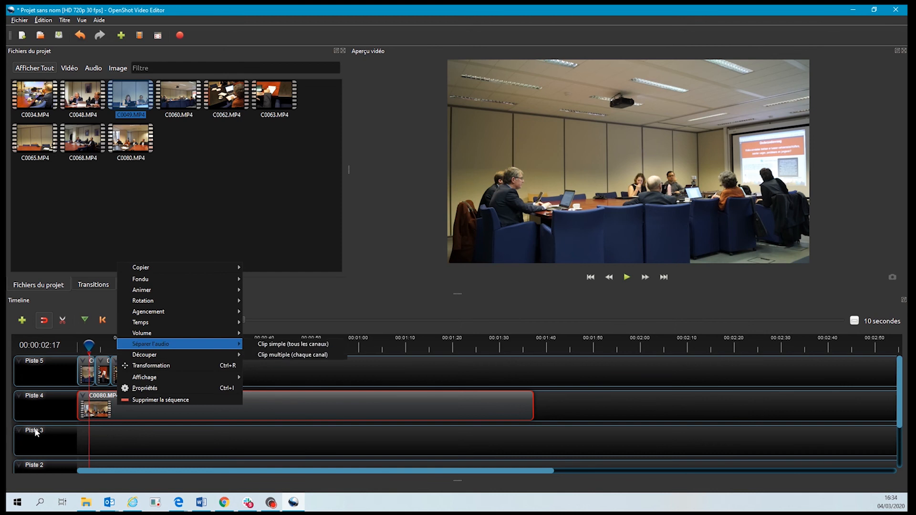
key(Right)
key(Return)
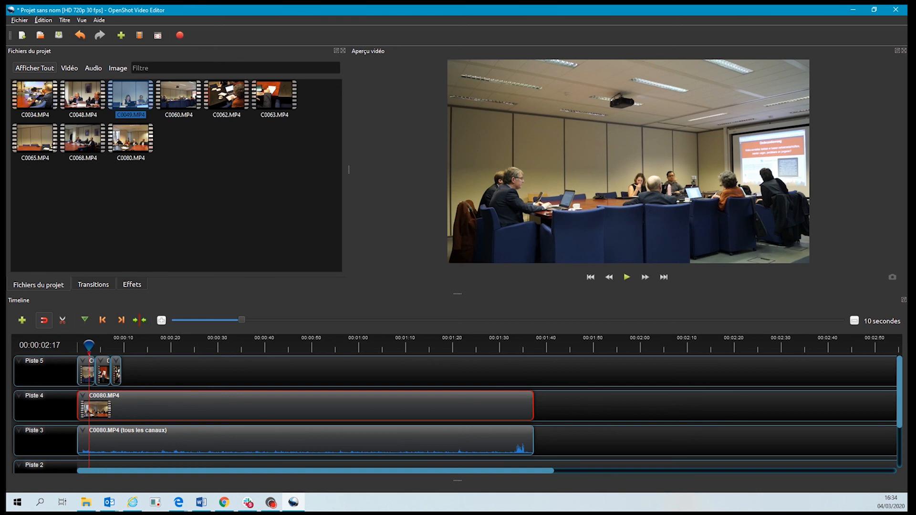
Try setting the volume at the end of the selected C0080.MP4 video and audio clips to 80 %.
right_click(118, 441)
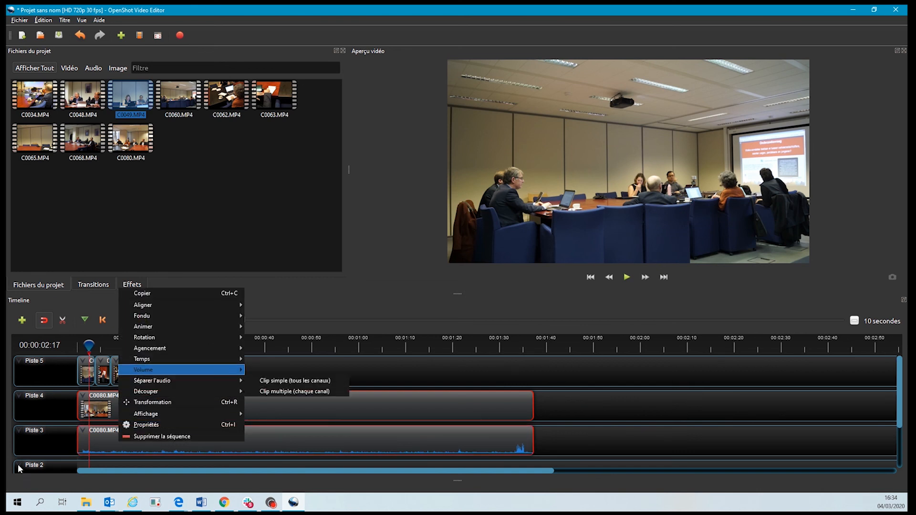
key(Right)
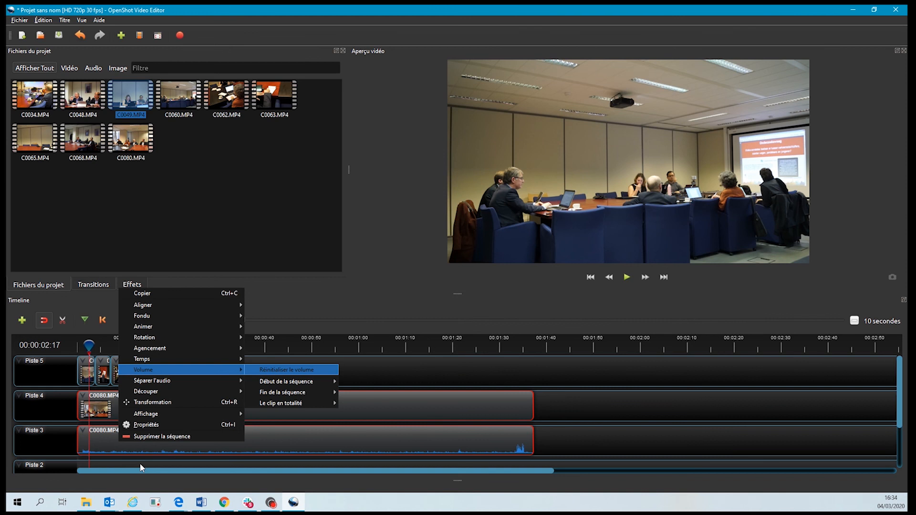
key(Down)
key(Down)
key(Down)
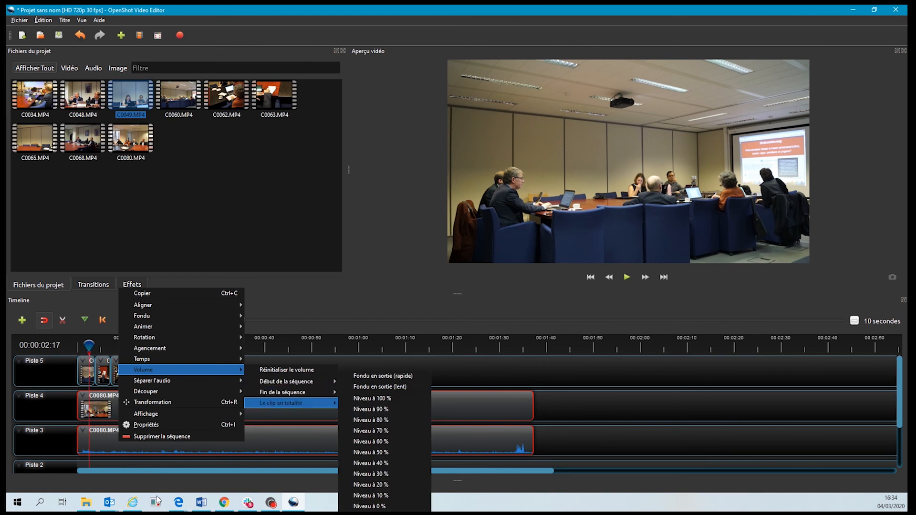
key(Up)
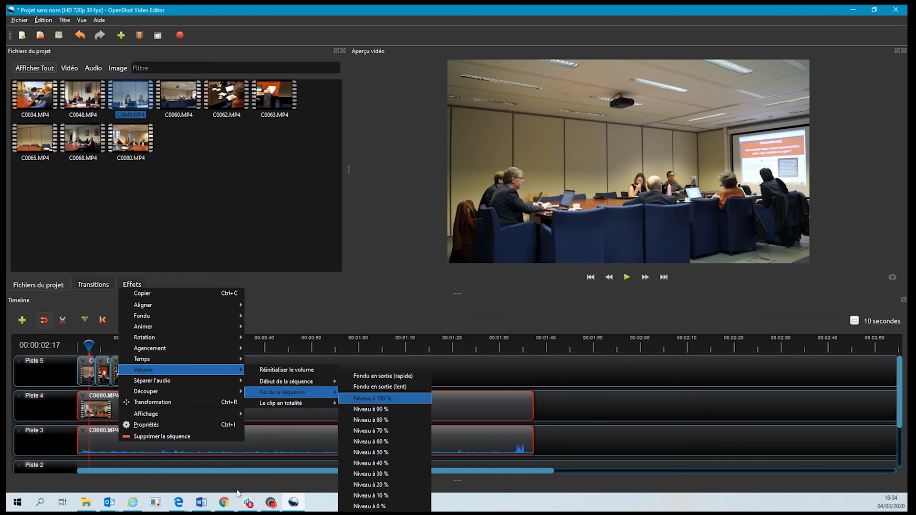
key(Down)
key(Down)
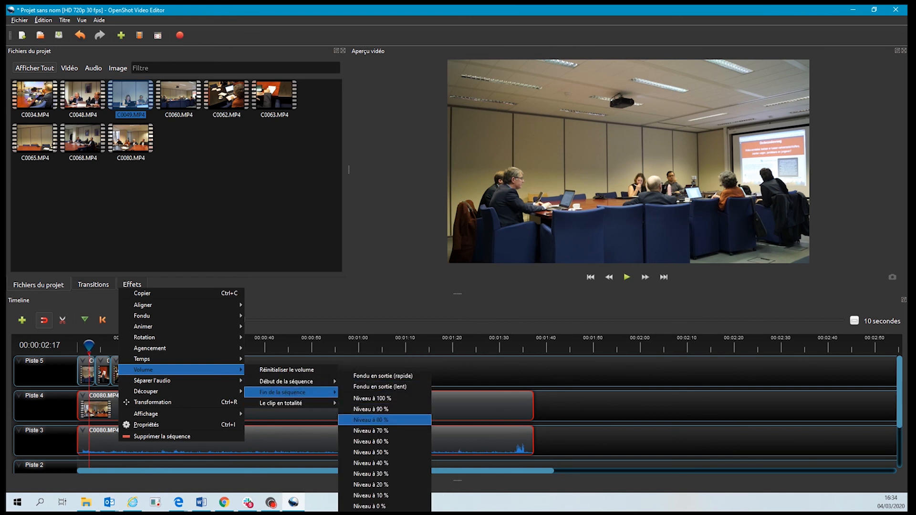
key(Return)
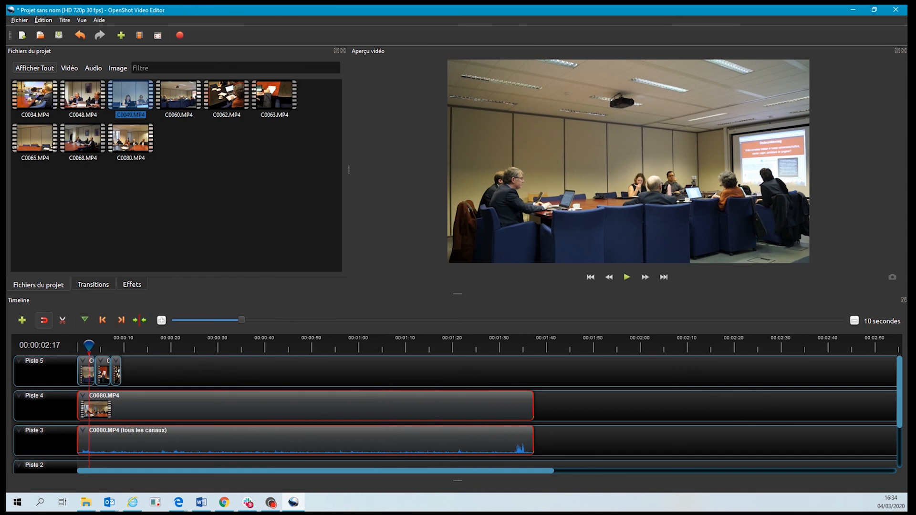
Play a short stretch of the montage and scrub through the timeline to 00:00:46:04 to check the preview.
key(space)
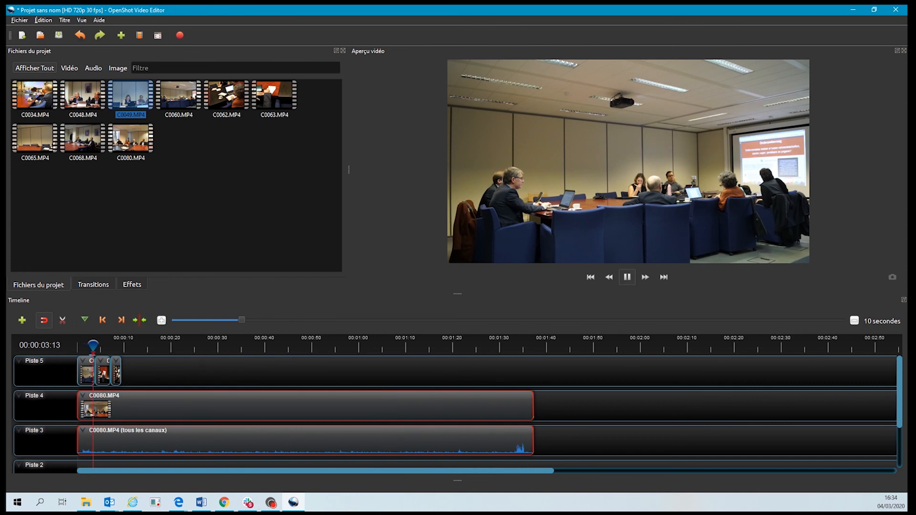
key(space)
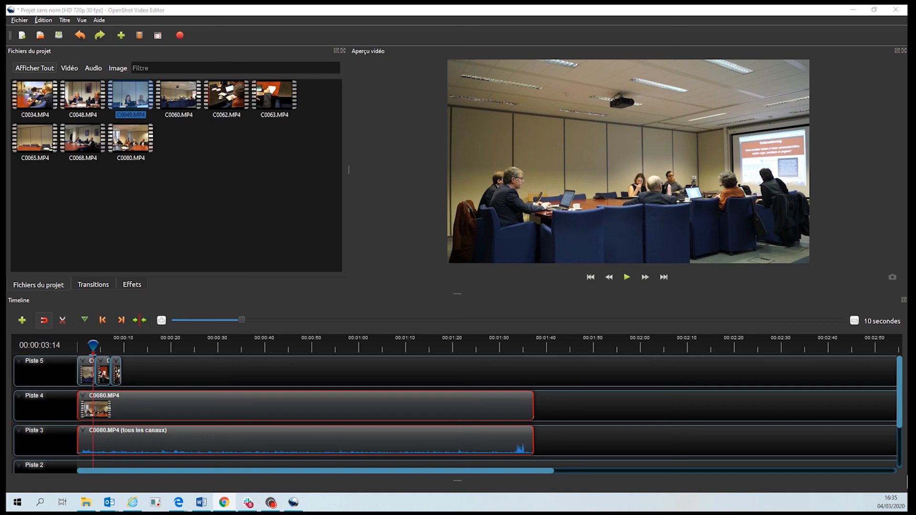
click(35, 366)
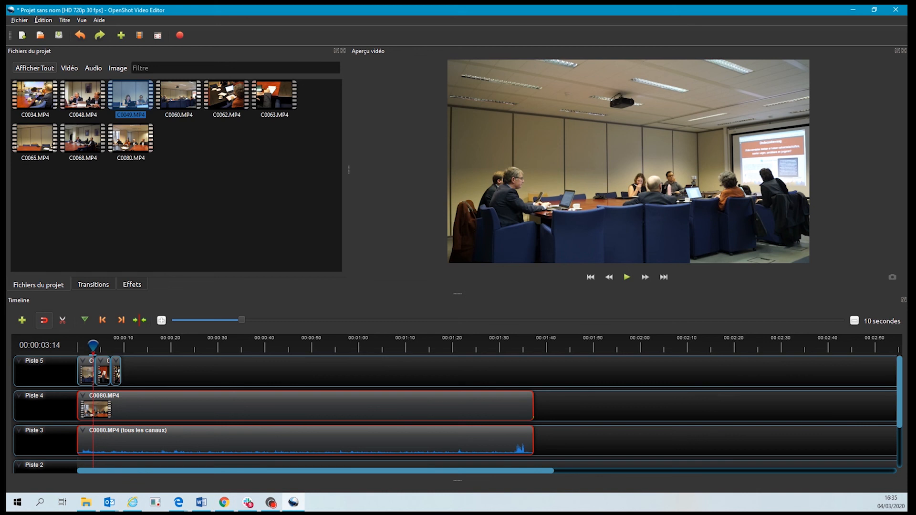
drag(93, 345, 133, 346)
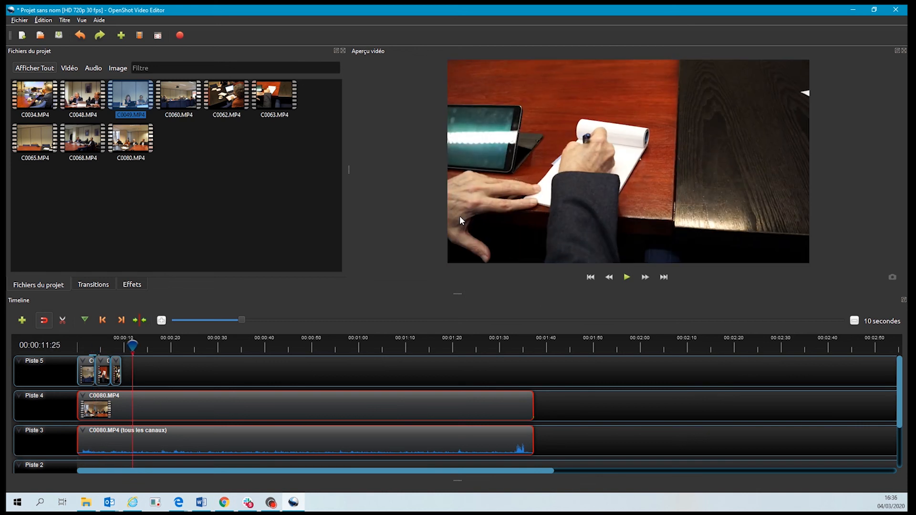
drag(133, 345, 294, 345)
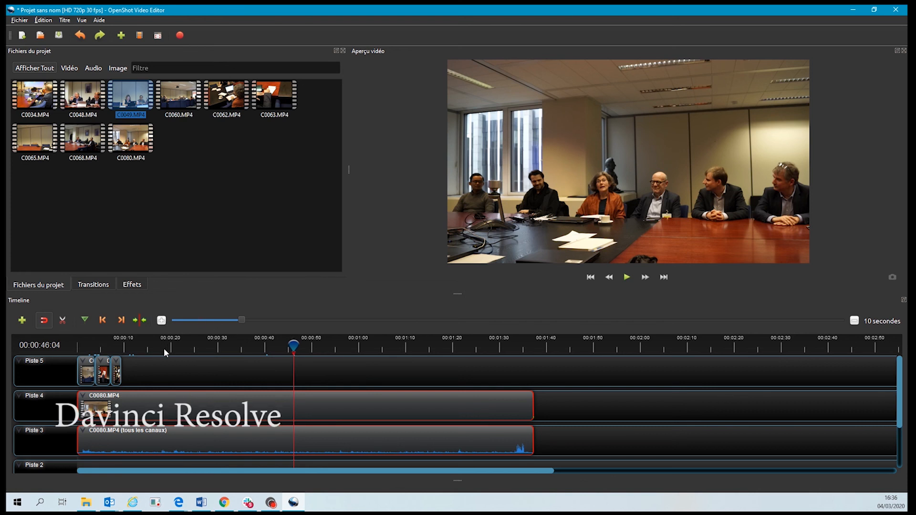
click(224, 503)
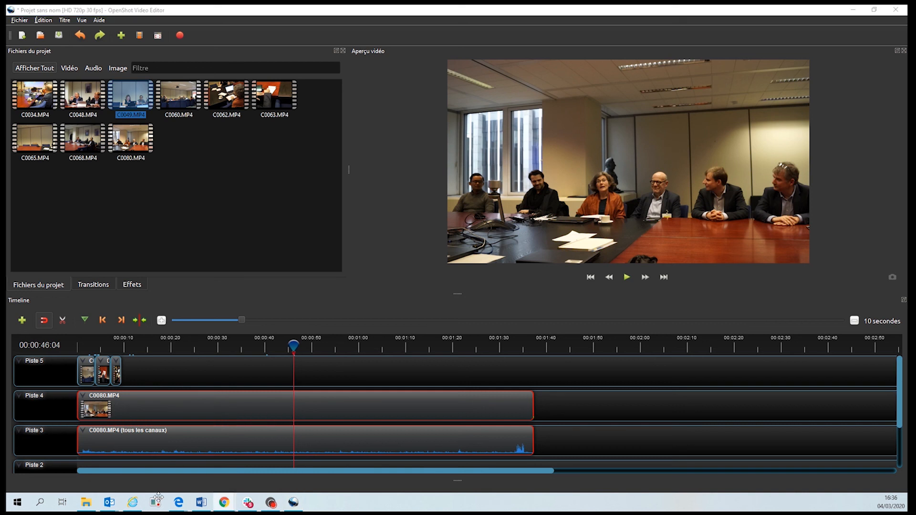
click(21, 473)
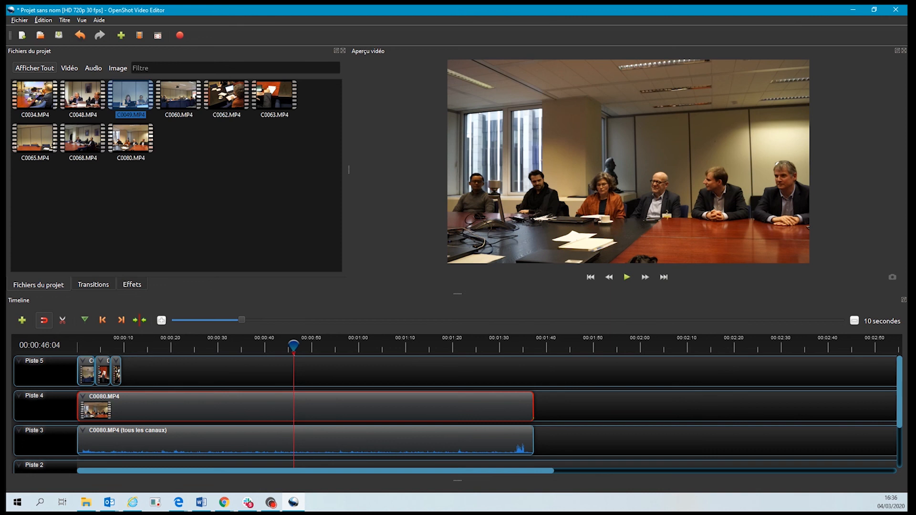
click(86, 374)
click(103, 374)
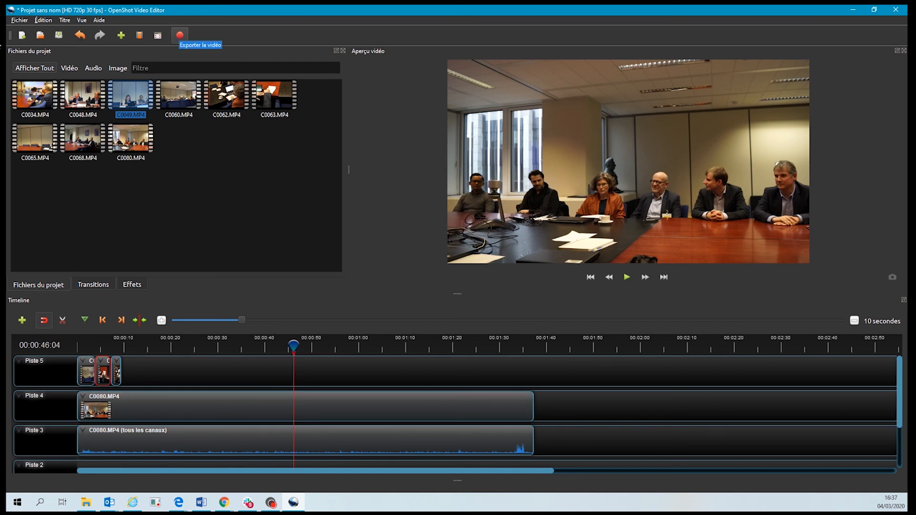
Start exporting the video and name the output file "Tutoriel Olympiades Français".
click(180, 35)
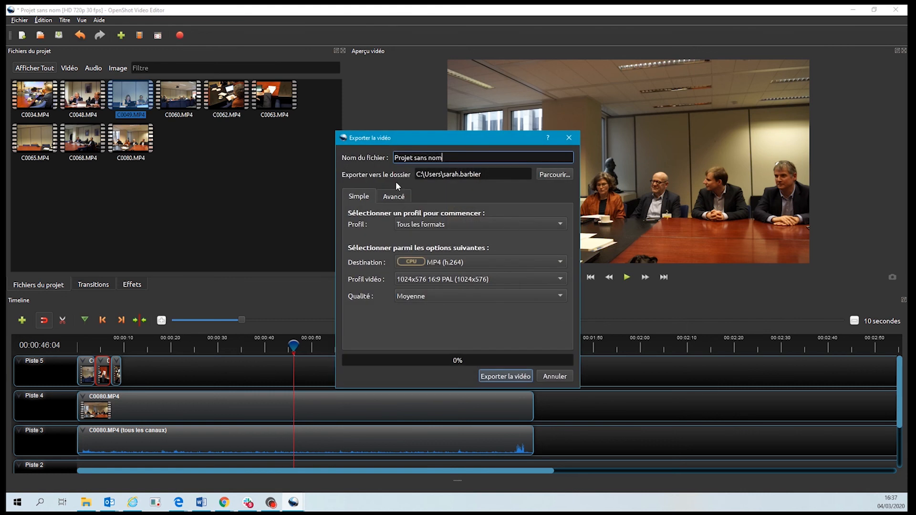
key(ctrl+shift+Left)
key(ctrl+shift+Left)
key(ctrl+shift+Left)
key(BackSpace)
text(Tutoriel Olympiades Fra)
text(ais)
Set the export destination to the Exportation folder inside Documents, 1. Tutoriel Olympiades.
click(554, 174)
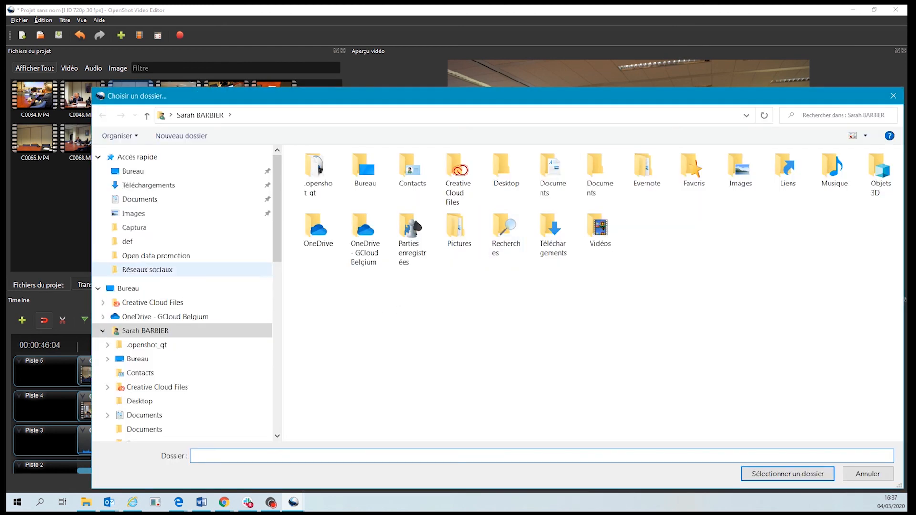
click(139, 199)
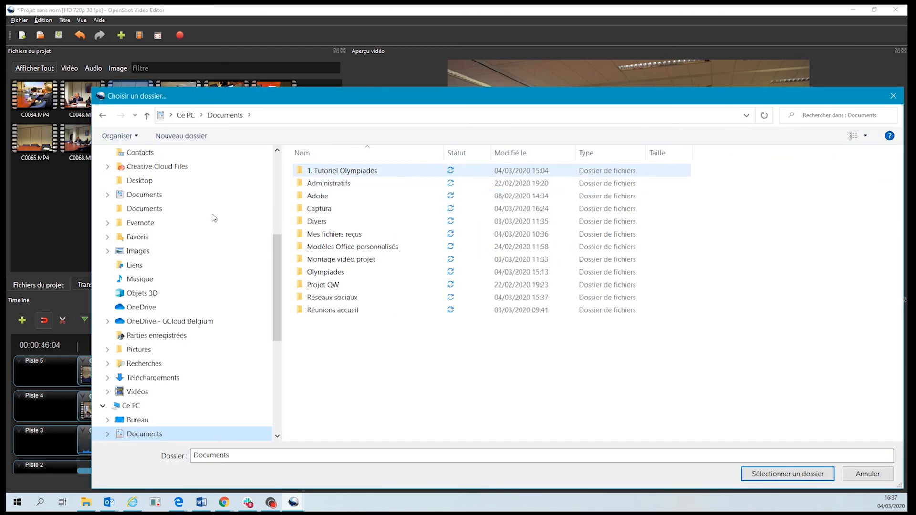
double_click(342, 171)
double_click(325, 171)
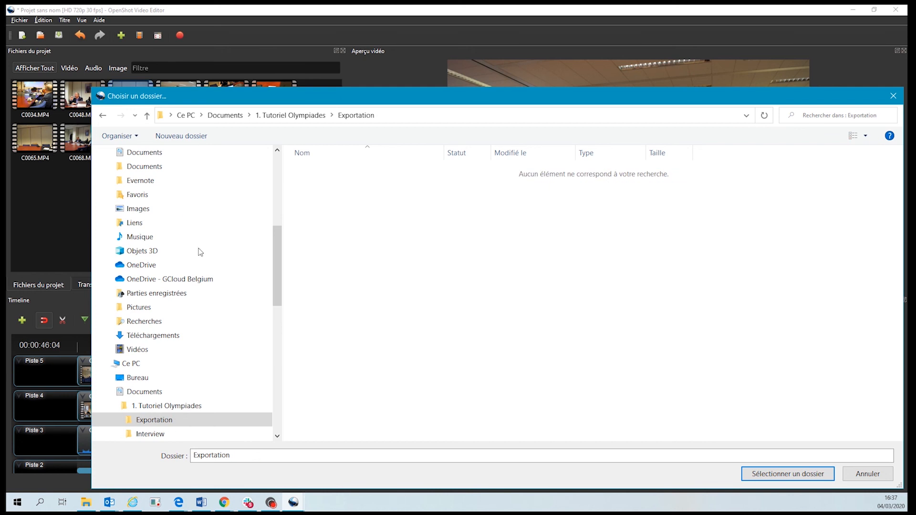
click(788, 474)
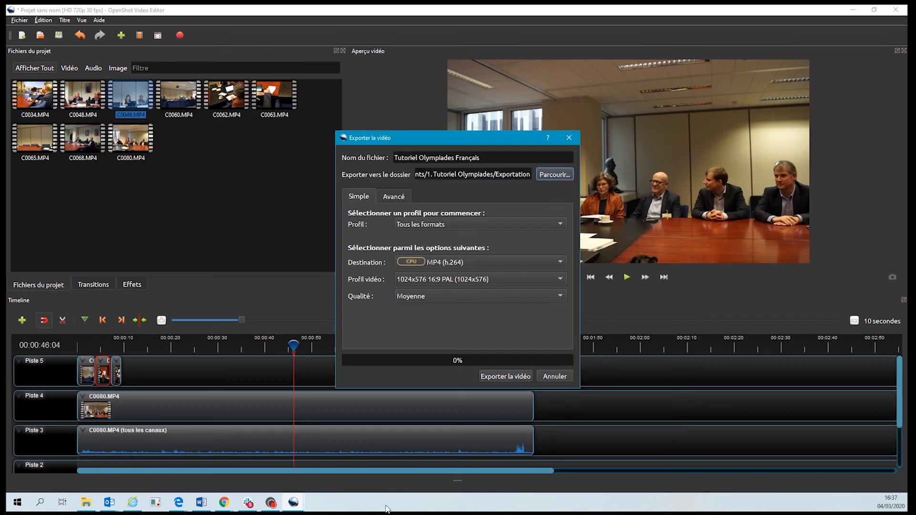
Review the export profile choices, keep Tous les formats, and set the video profile to HD 1080i 25 fps (1920x1080).
click(480, 225)
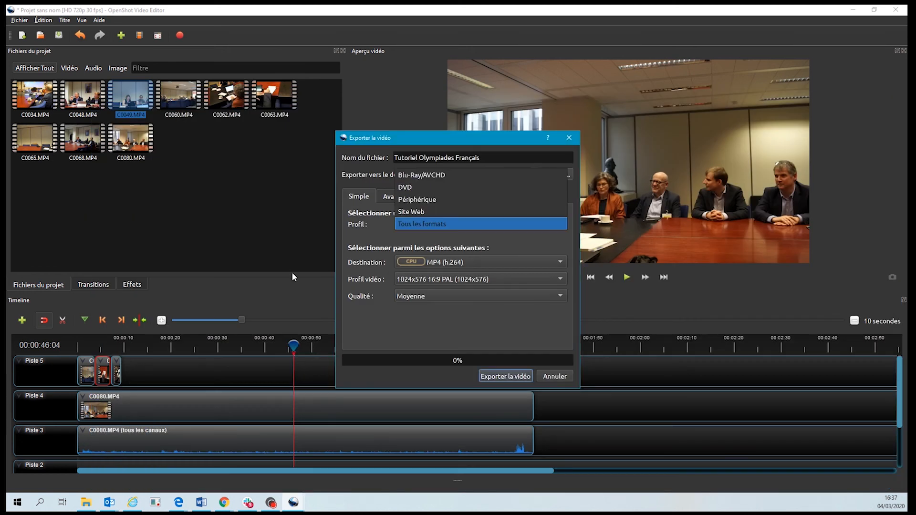
click(294, 279)
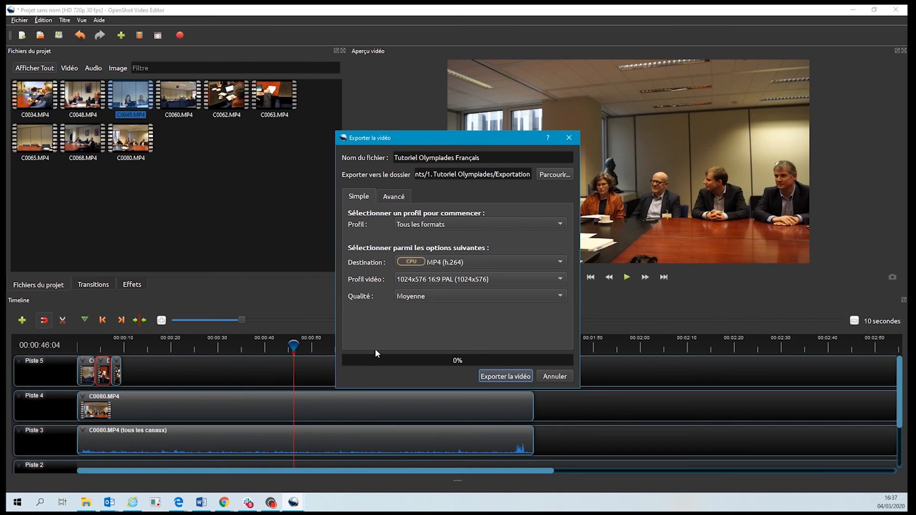
click(480, 279)
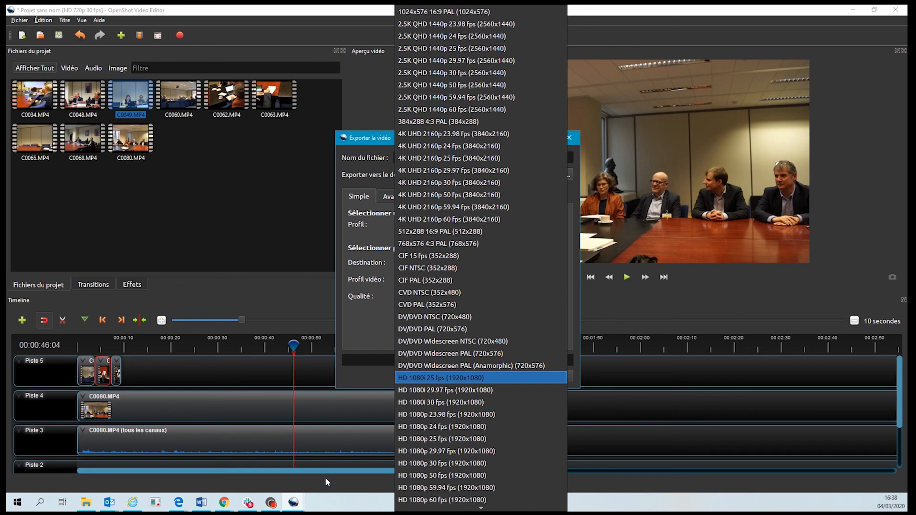
key(Down)
key(Down)
key(Down)
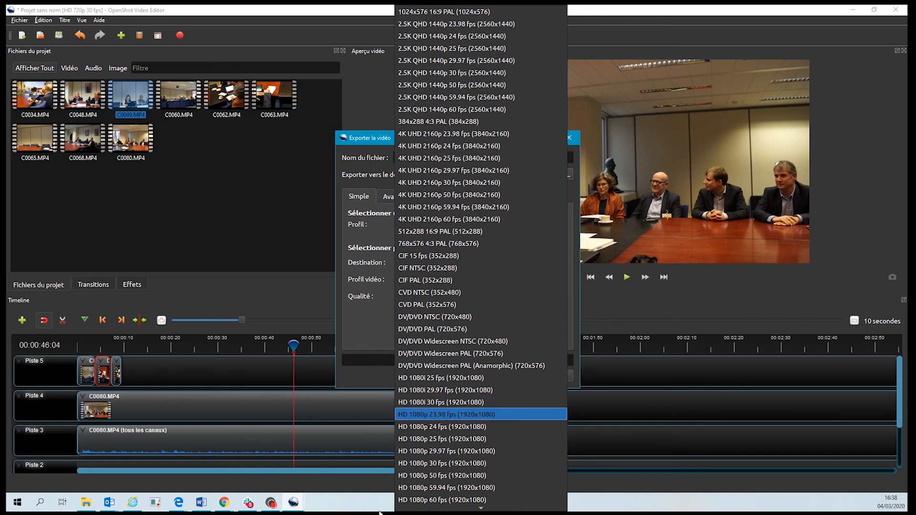
key(Up)
key(Up)
key(Up)
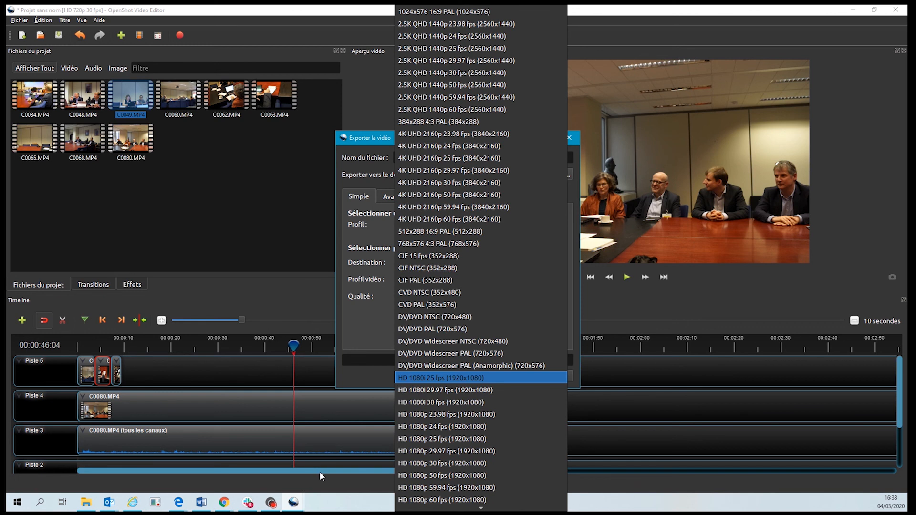
key(Return)
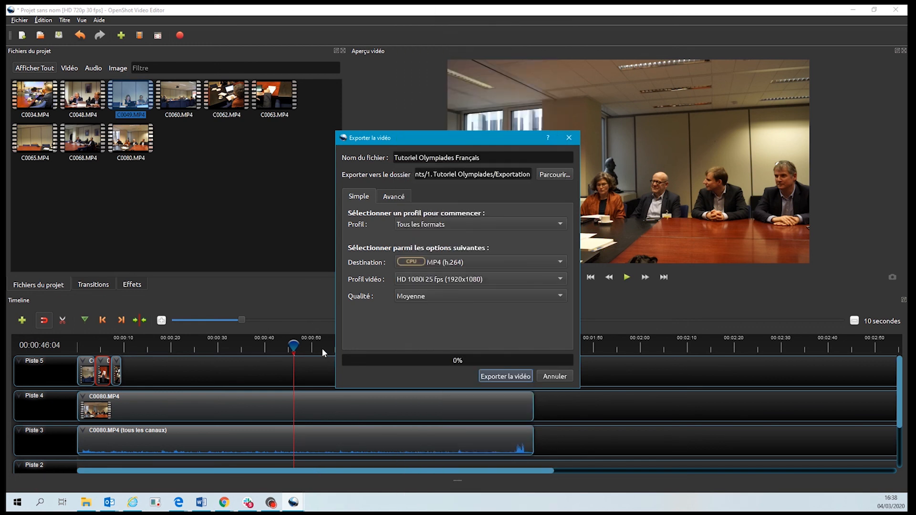
Set the export quality to Élevée and start exporting the video.
key(alt+Down)
key(Down)
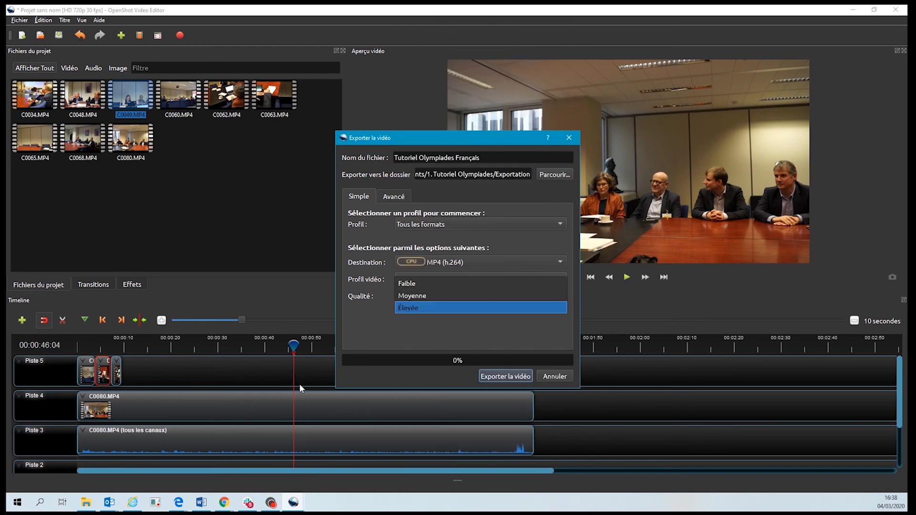
key(Return)
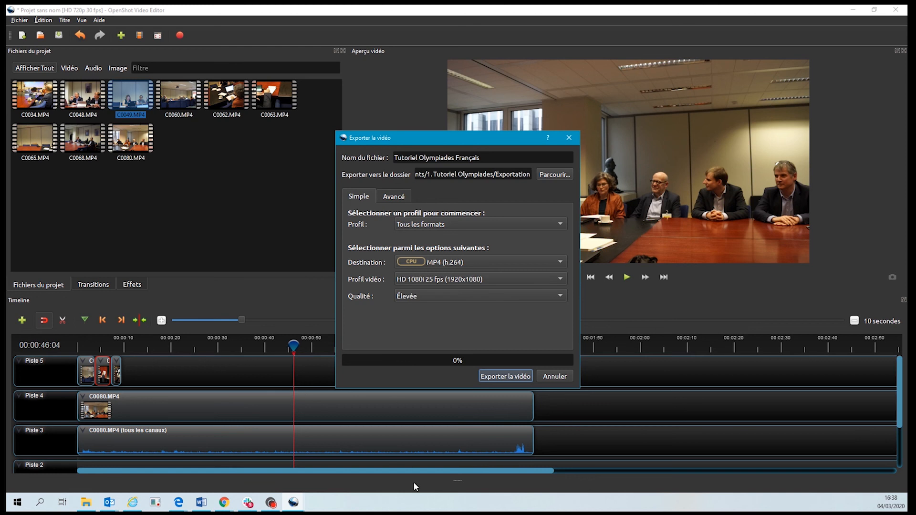
key(Return)
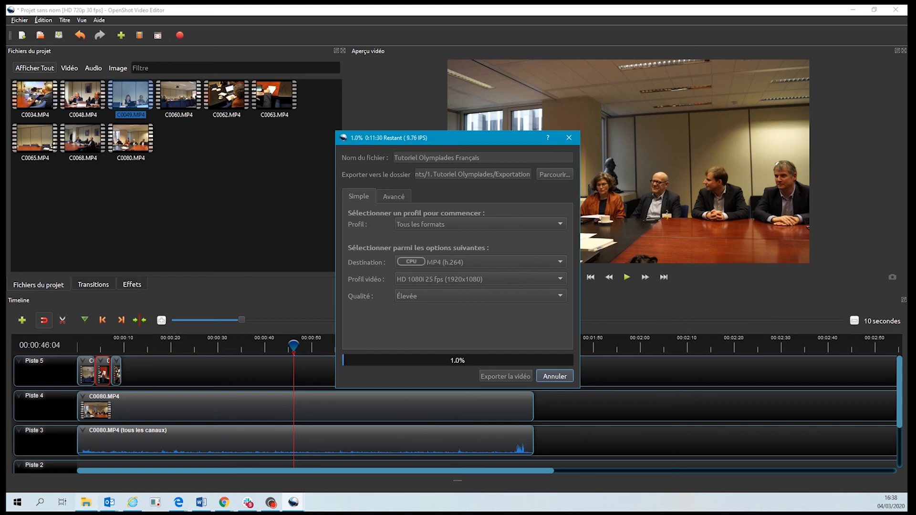
Check the Exportation folder in File Explorer for the output file, and return to OpenShot to move the export progress dialog aside.
click(86, 501)
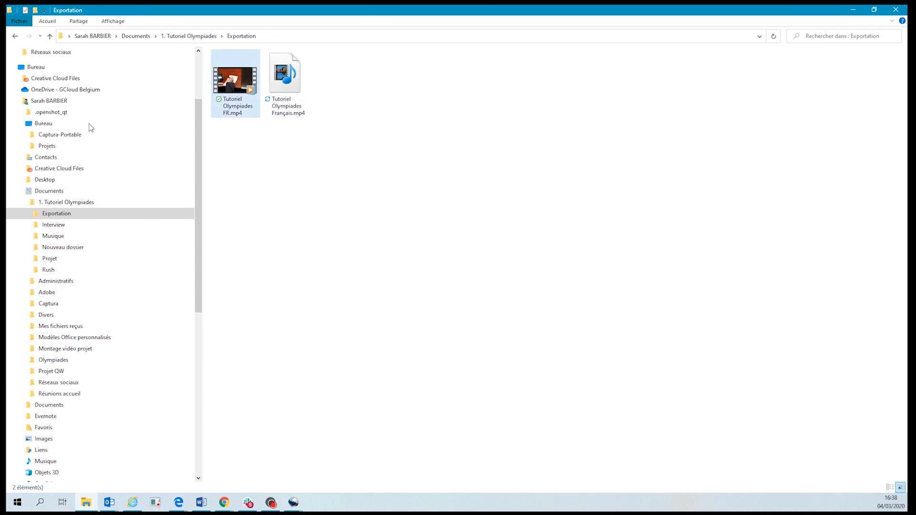
click(853, 10)
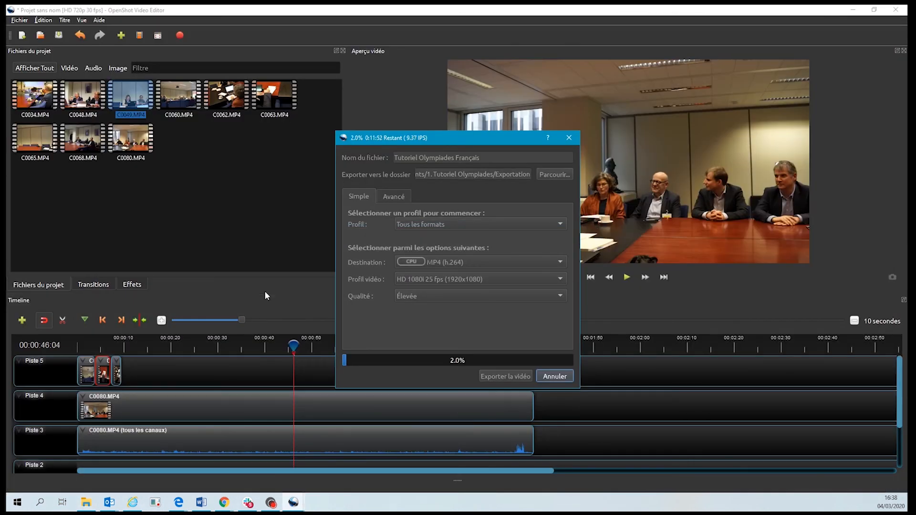
drag(353, 171, 437, 139)
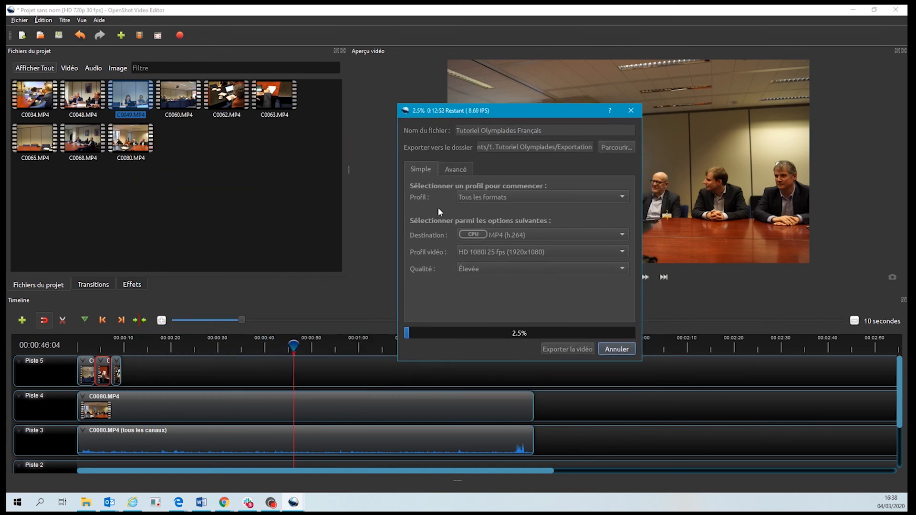